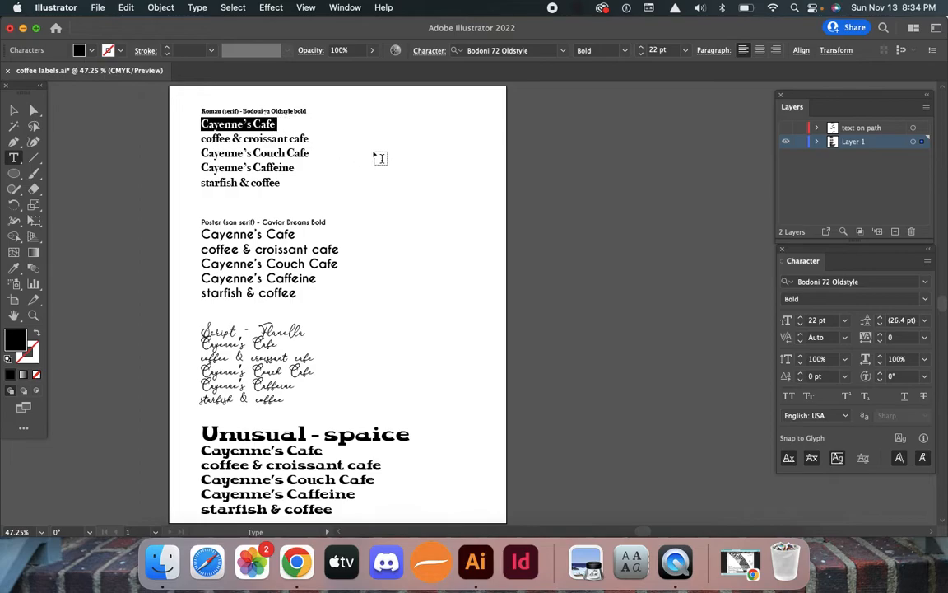
Place a separate copy of "Cayenne's Cafe" in 22 pt Bodoni 72 Oldstyle Bold beside the serif list.
key("super+shift+a")
left_click(375, 146)
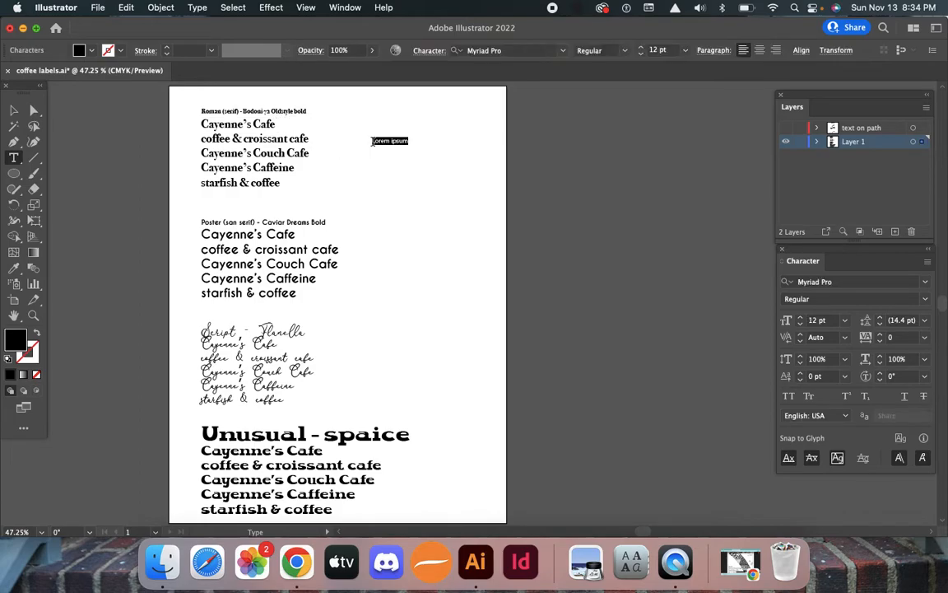
type("Cayenne’s Cafe")
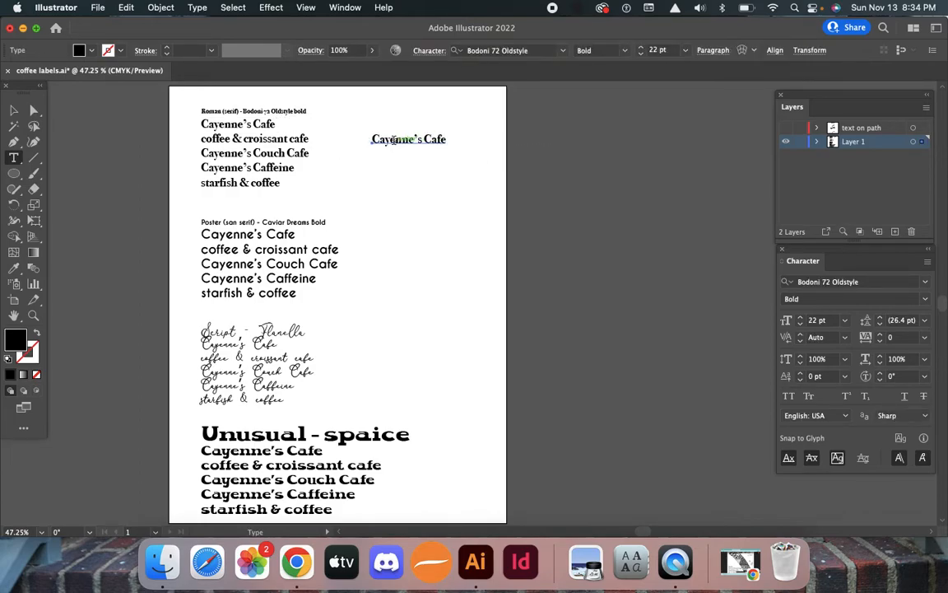
Set the tracking of the copied serif "Cayenne's Cafe" to 130 and move the text closer to its list.
left_click(34, 316)
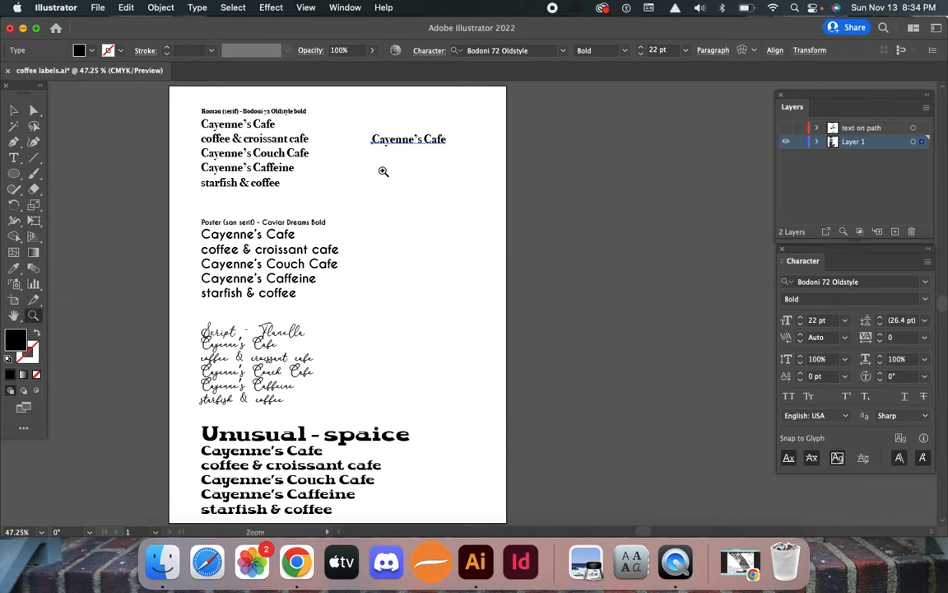
left_click_drag(360, 120, 458, 166)
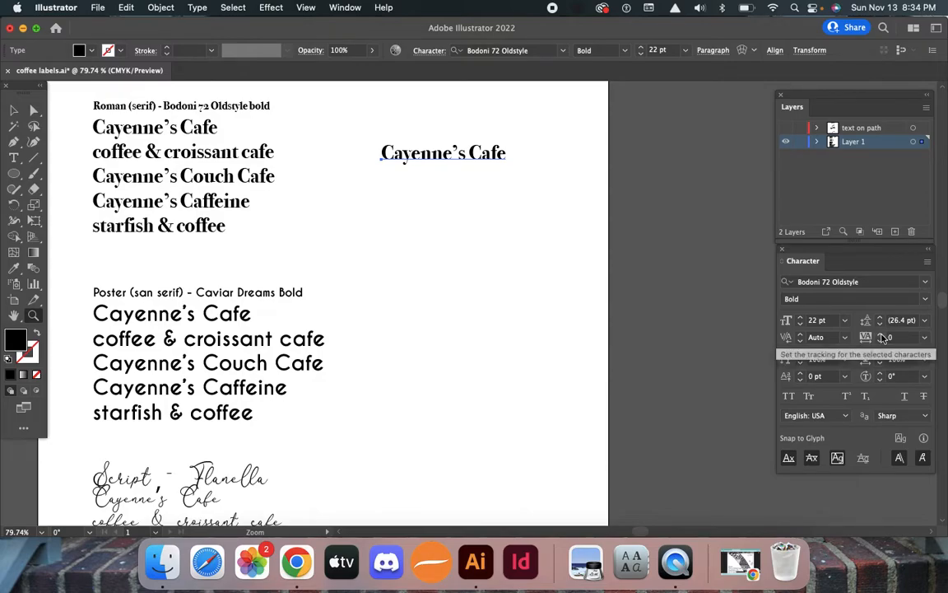
left_click(880, 334)
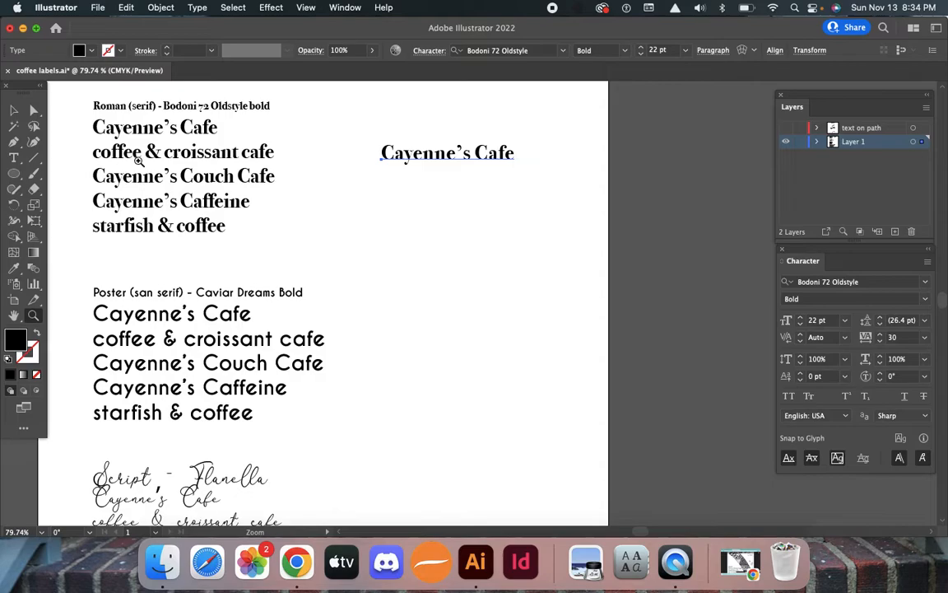
left_click(13, 157)
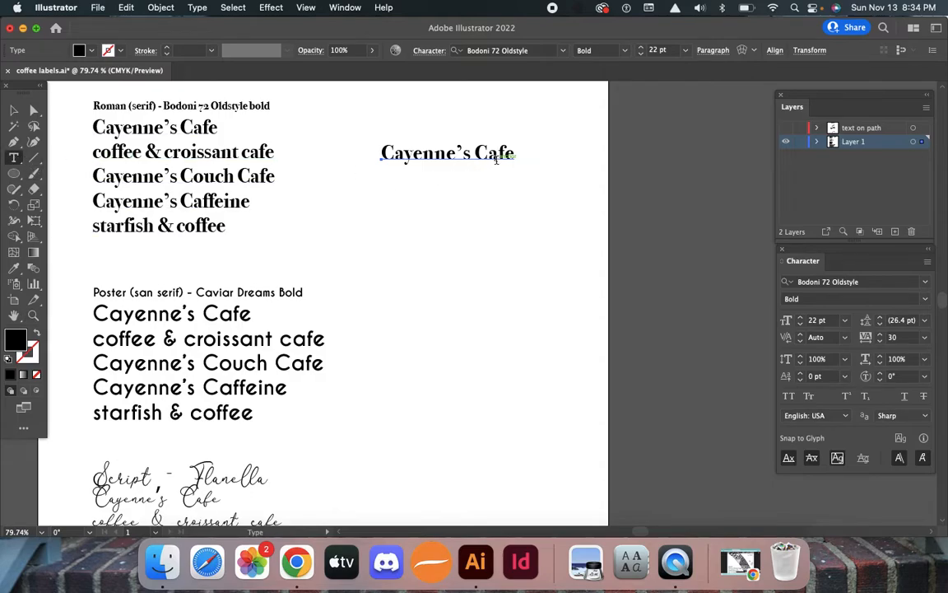
key("alt+Right")
key("alt+Right")
key("alt+Right")
key("alt+Right")
key("alt+Right")
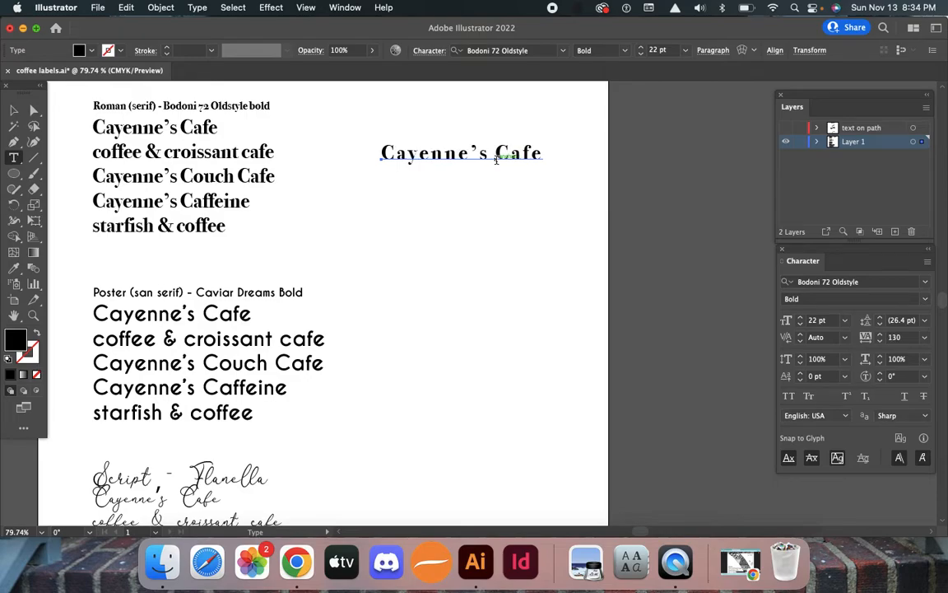
left_click_drag(496, 159, 434, 158)
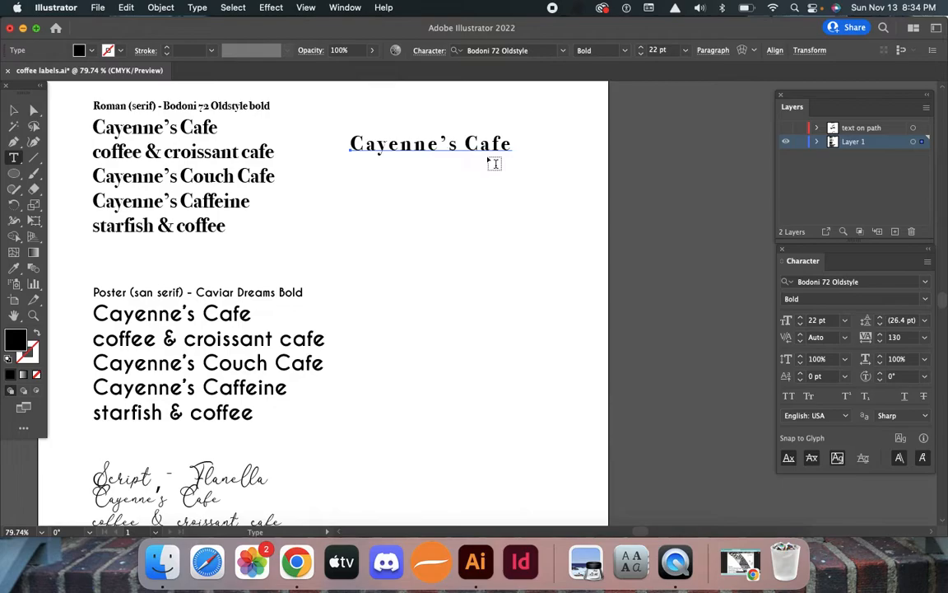
Tighten the kerning between the apostrophe and the "s" in the widely tracked "Cayenne's Cafe".
left_click(451, 145)
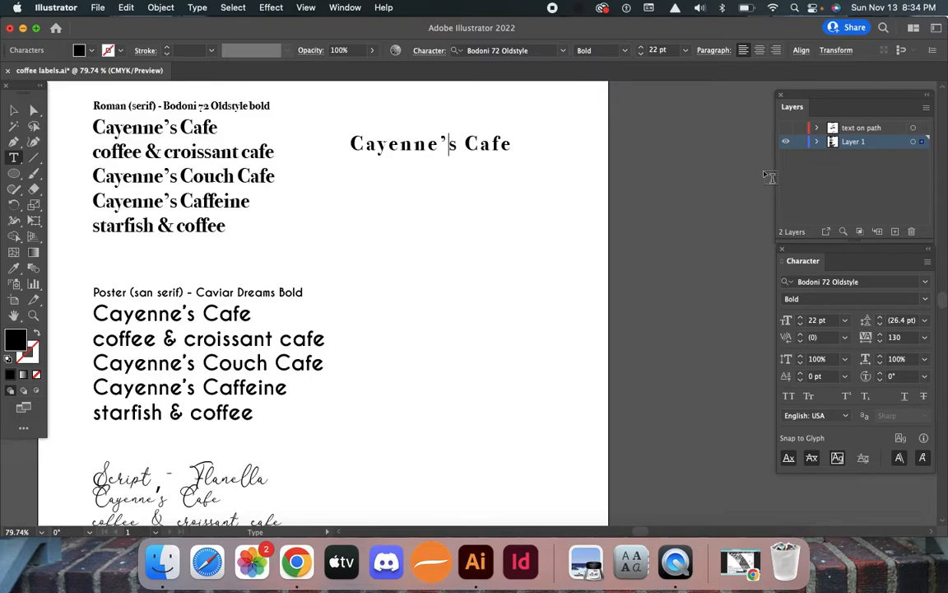
key("alt+Left")
key("alt+Left")
key("alt+Left")
key("alt+Left")
key("alt+Left")
key("alt+Left")
key("alt+Left")
key("alt+Left")
key("alt+Left")
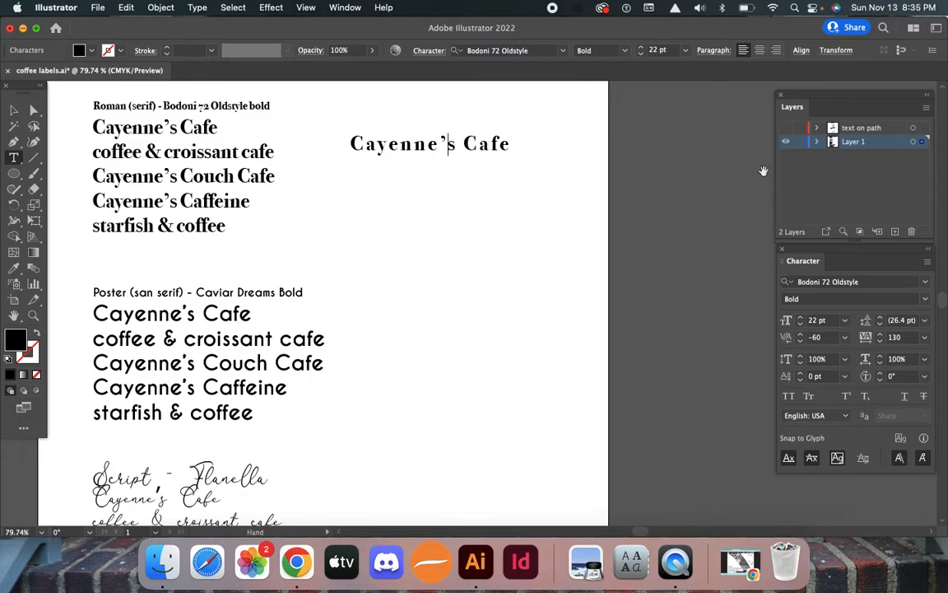
key("alt+Left")
key("alt+Left")
key("alt+Left")
key("alt+Left")
key("alt+Left")
key("alt+Left")
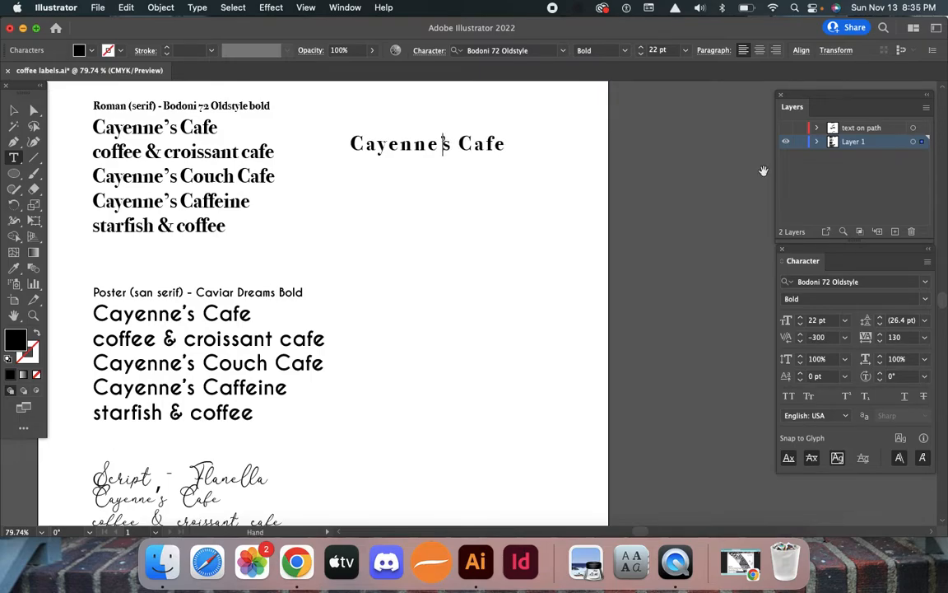
key("alt+Right")
key("alt+Right")
key("alt+Right")
key("alt+Right")
key("alt+Right")
key("alt+Right")
key("alt+Right")
key("alt+Right")
key("alt+Right")
key("alt+Right")
key("alt+Right")
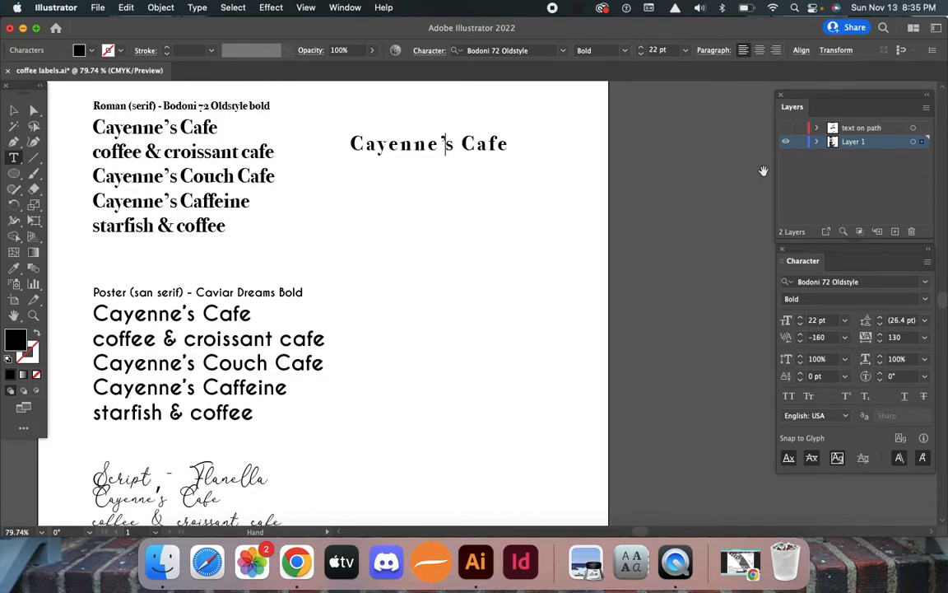
key("alt+Left")
key("alt+Left")
key("alt+Left")
key("alt+Left")
key("Escape")
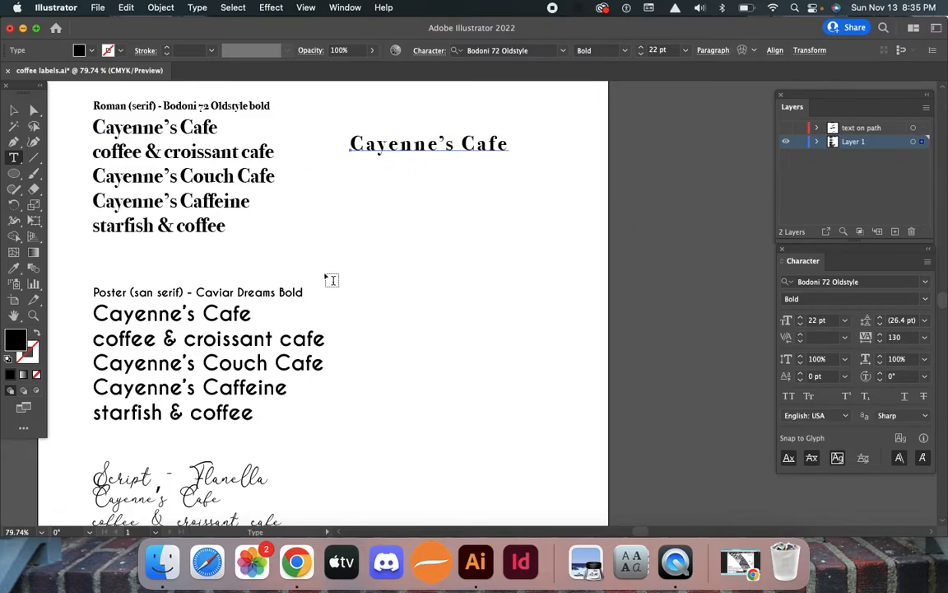
Add a second line reading "(tracking)" under the tracked "Cayenne's Cafe".
left_click(508, 143)
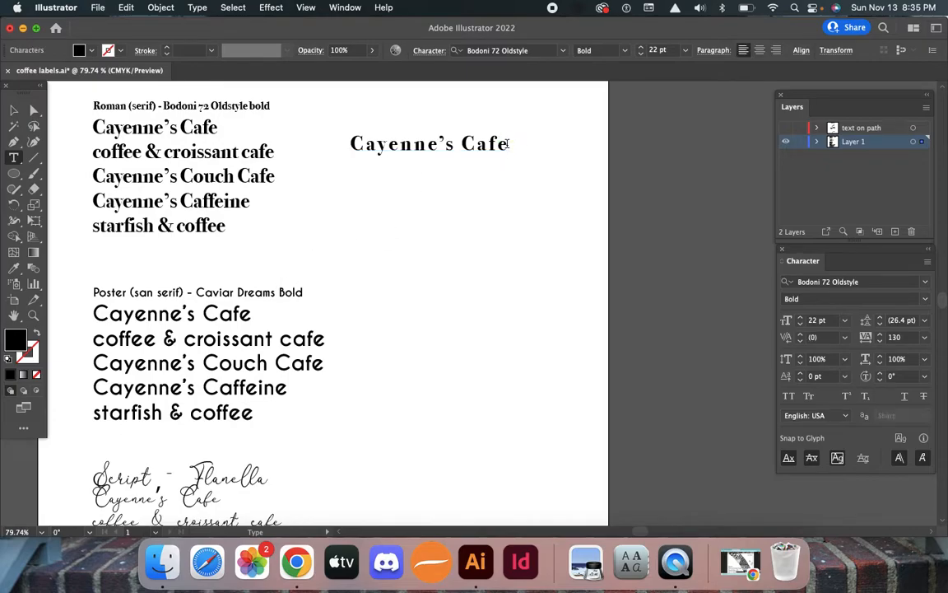
type("(tracking")
Copy the Caviar Dreams Bold "Cayenne's Cafe" into a new text object beside its list, with "Cafe" on a second line.
triple_click(221, 319)
key("super+c")
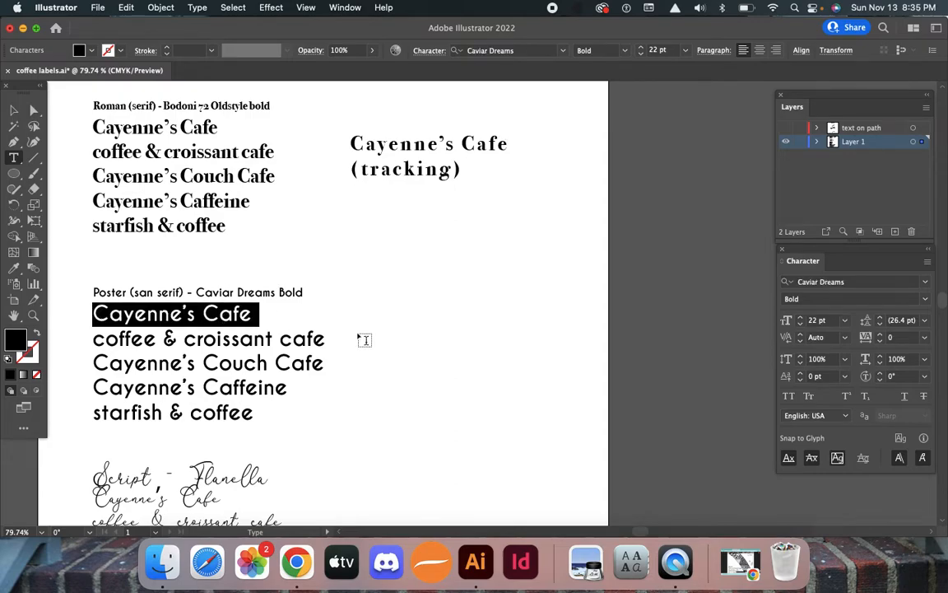
left_click(409, 329)
key("super+v")
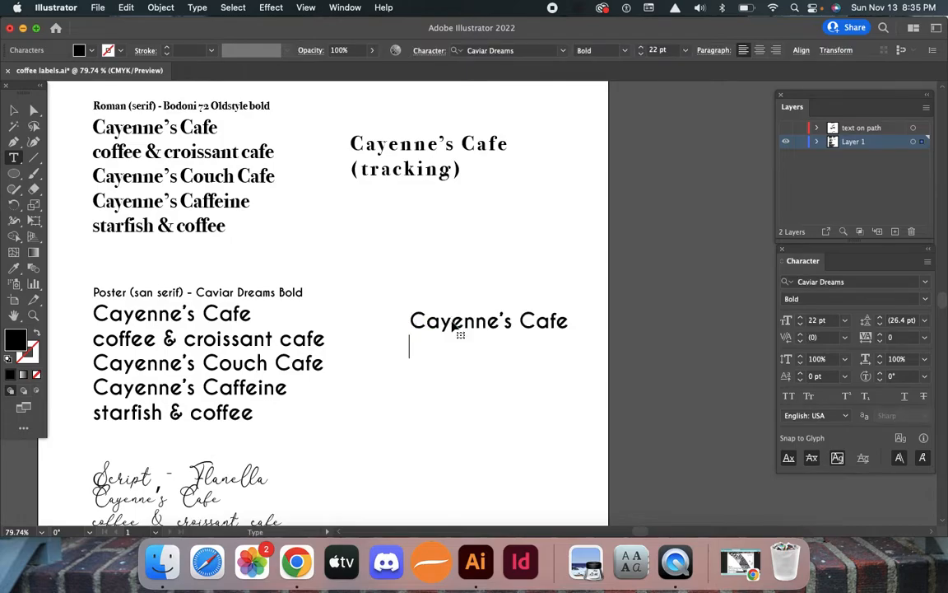
key("Escape")
left_click(520, 323)
key("Return")
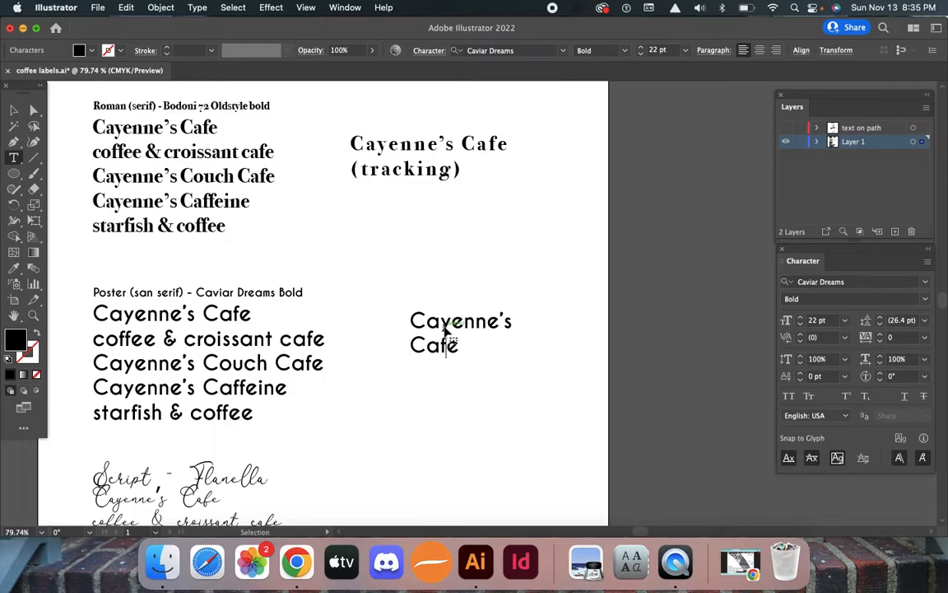
Right-align the two-line Caviar Dreams text and move it clear of the list.
key("Escape")
key("super+shift+r")
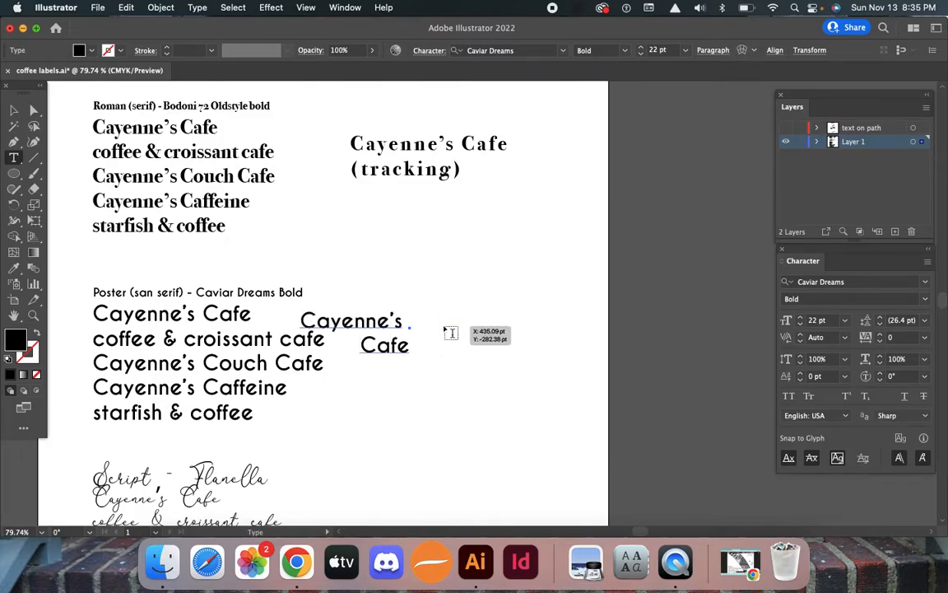
left_click_drag(397, 323, 482, 314)
Set the leading of both lines of the right-aligned text to 24 pt.
double_click(482, 350)
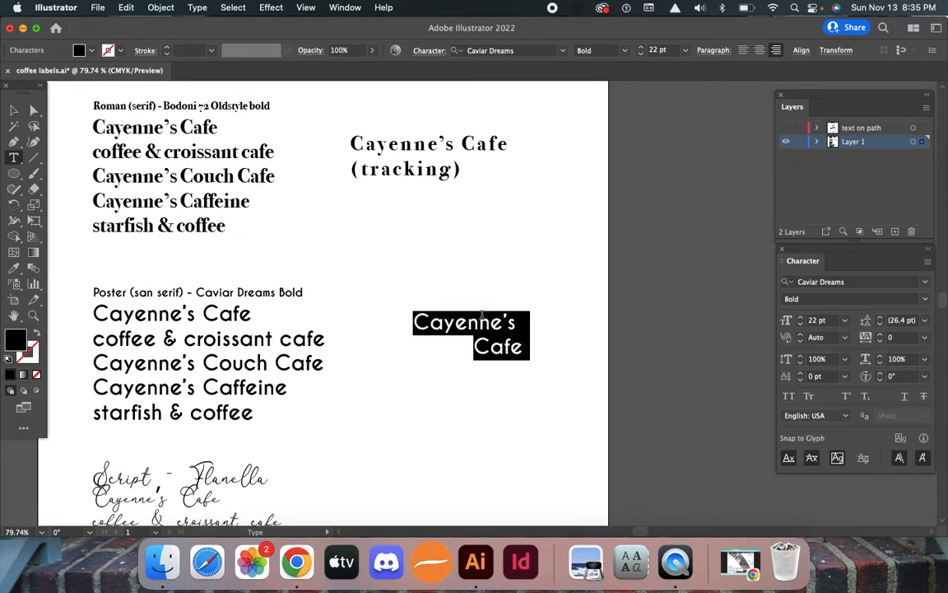
left_click(880, 325)
left_click(879, 324)
left_click(880, 324)
left_click(879, 324)
left_click(880, 324)
left_click(879, 325)
left_click(880, 325)
left_click(879, 325)
left_click(880, 321)
left_click(880, 320)
left_click(880, 320)
left_click(880, 321)
left_click(880, 320)
Change the capital "C" of "Cafe" on the second line to a lowercase "c".
left_click(488, 343)
left_click_drag(487, 344, 477, 344)
type("c")
Set the leading of the word "cafe" to 20 pt so it sits closer under "Cayenne's".
double_click(500, 346)
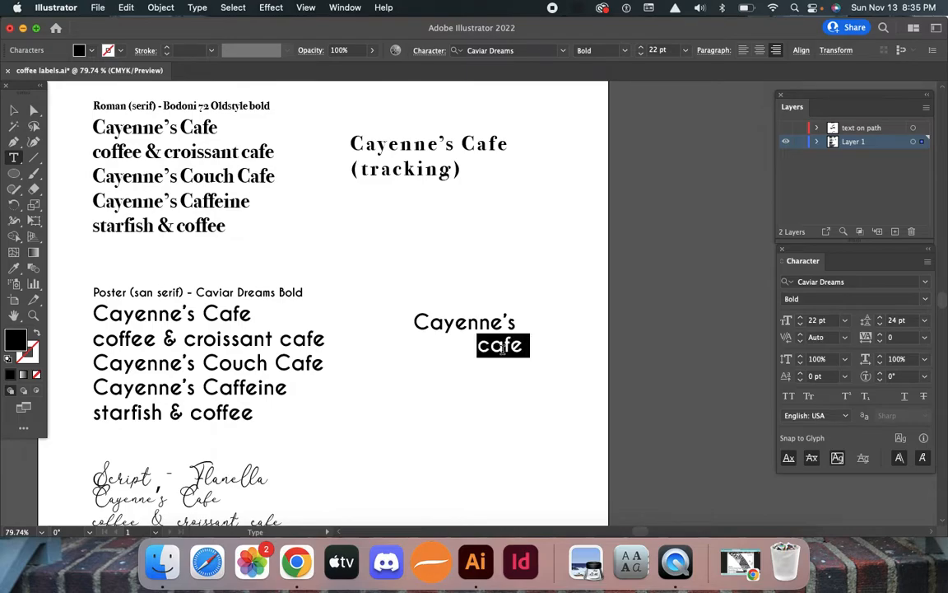
left_click(881, 325)
left_click(881, 325)
left_click(881, 325)
left_click(881, 325)
left_click(580, 329)
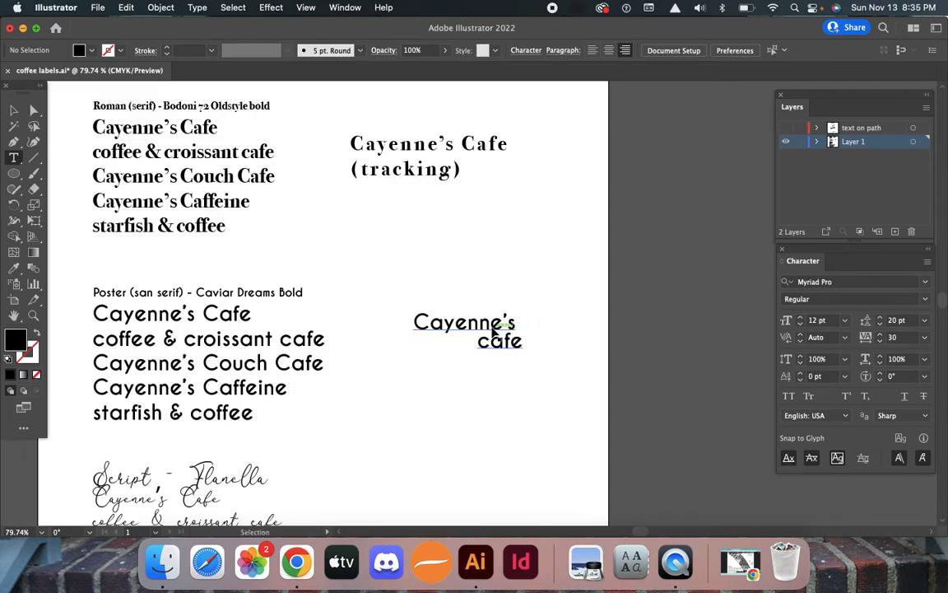
Rotate the two-line "Cayenne's cafe" text counterclockwise into an upward slant and move it slightly up beside the list.
left_click(494, 330)
left_click(15, 112)
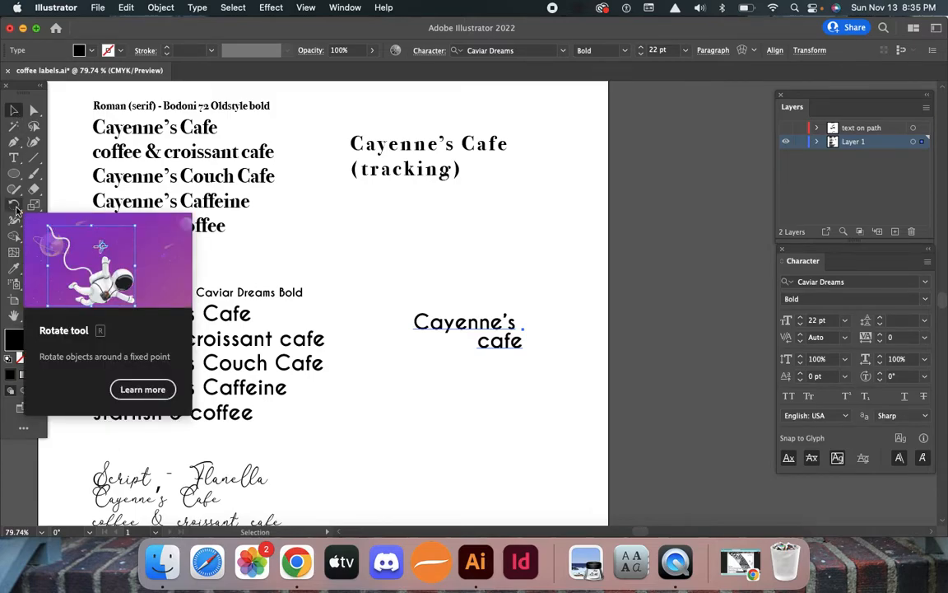
left_click(15, 206)
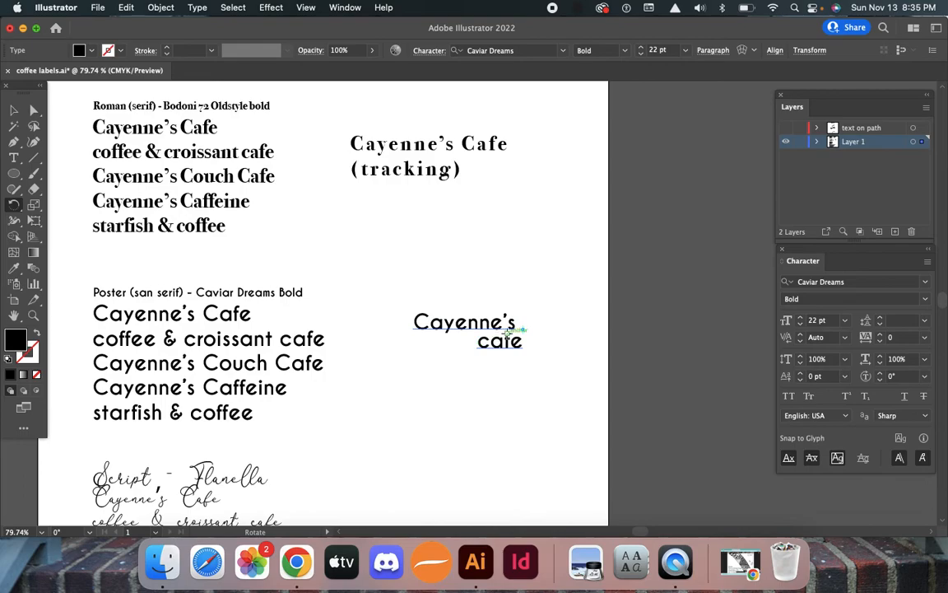
left_click_drag(521, 327, 549, 319)
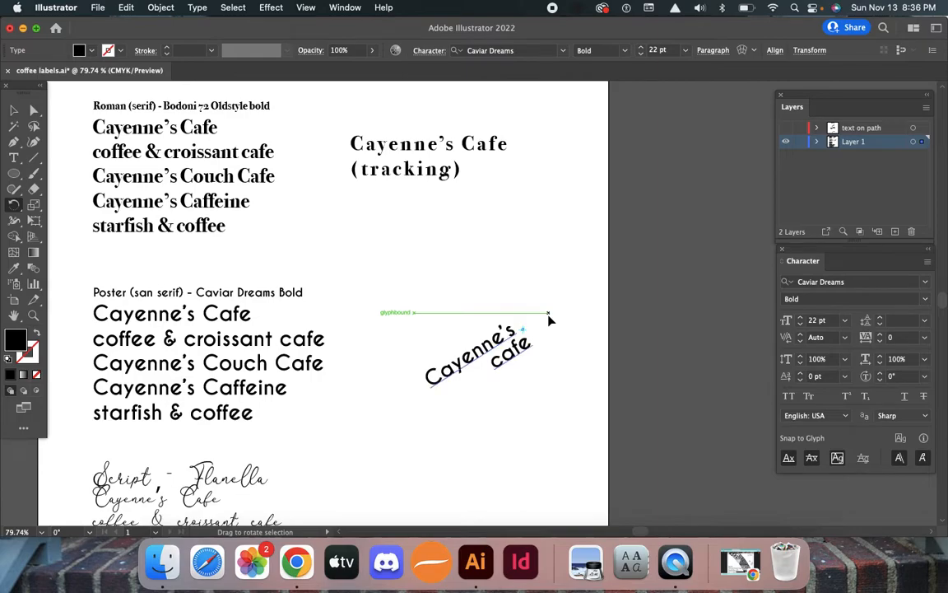
key("v")
left_click_drag(493, 354, 477, 335)
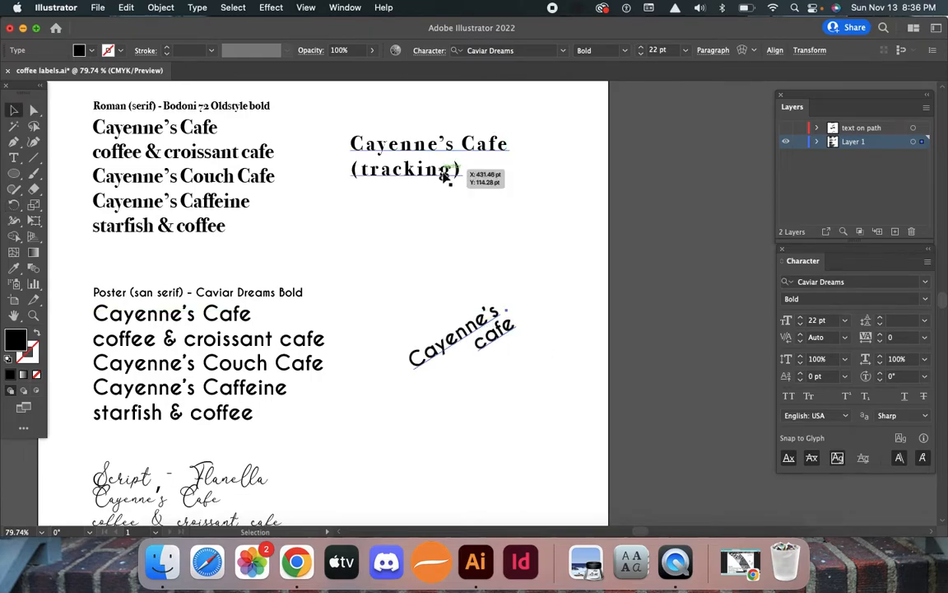
Draw an S-shaped wave path with the Pen tool beside the script list, dipping first and then arching up.
key("space")
left_click_drag(482, 398, 483, 242)
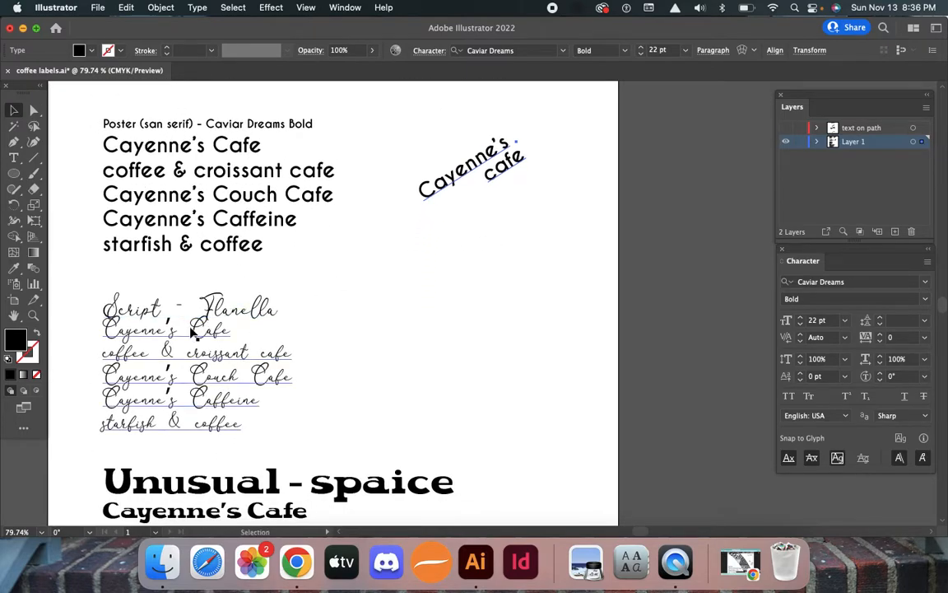
left_click(15, 143)
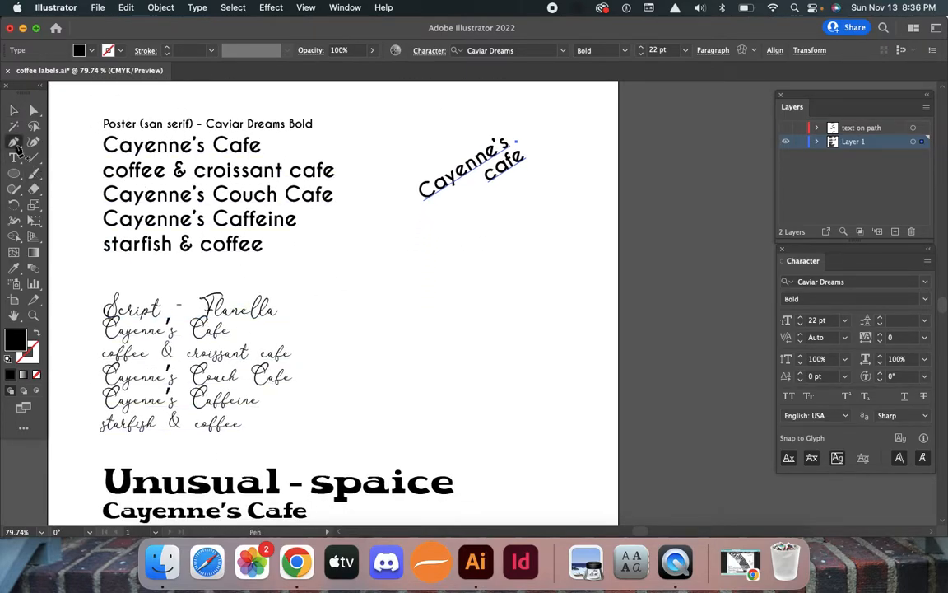
left_click(329, 350)
left_click_drag(431, 353, 492, 328)
left_click_drag(434, 360, 639, 405)
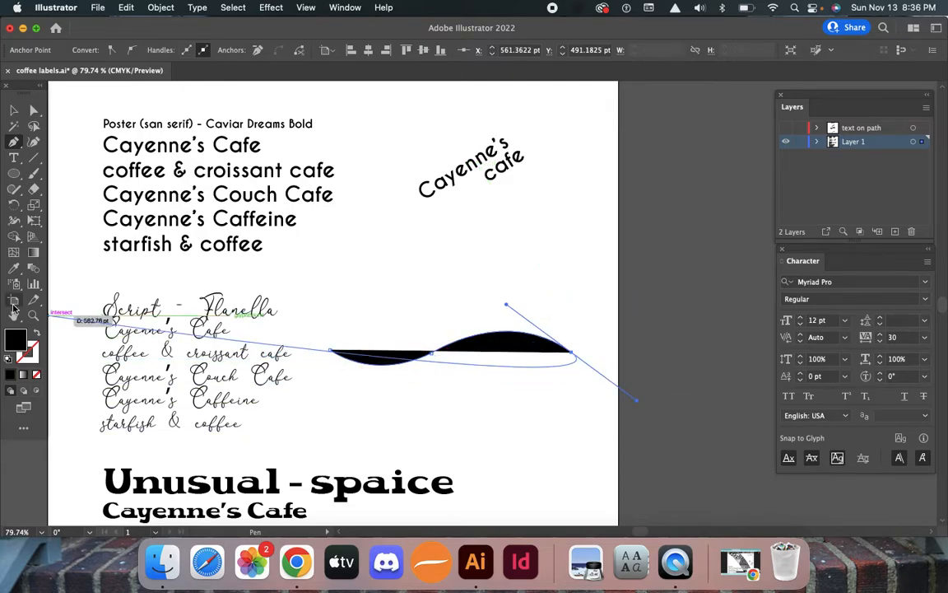
left_click(13, 112)
Copy the Flanella script "Cayenne's Cafe" line and paste it as type on the wave path.
key("t")
triple_click(143, 330)
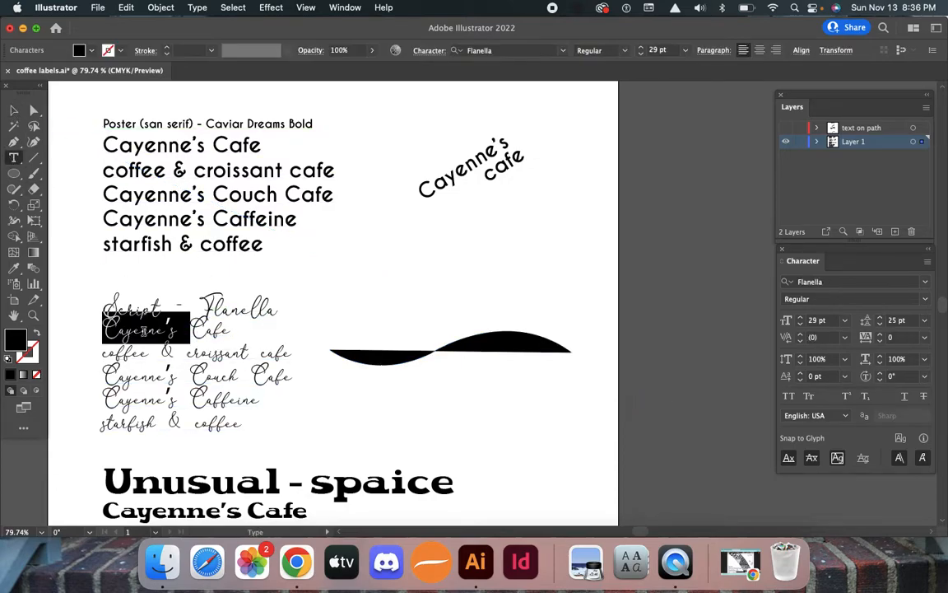
key("super+c")
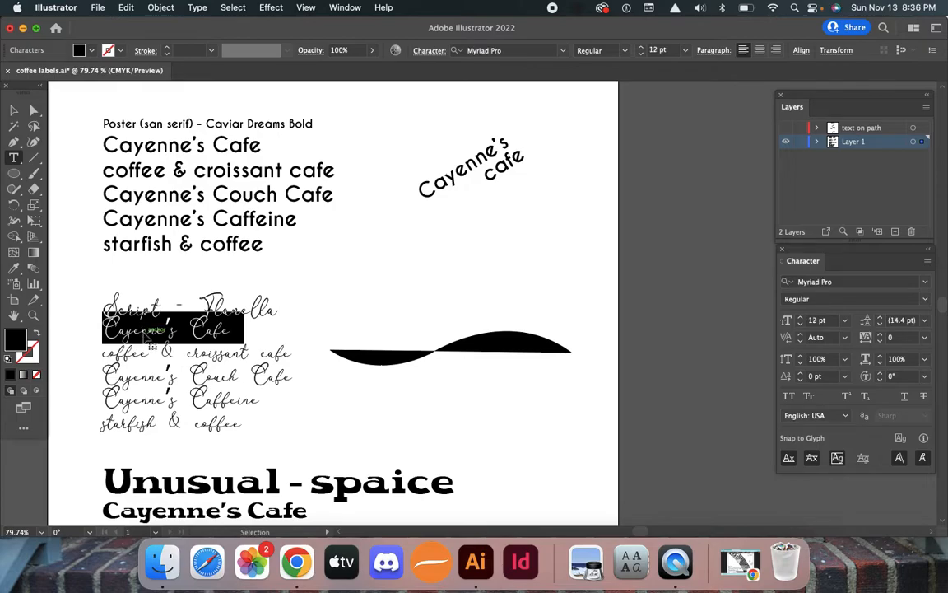
left_click(451, 349, "super")
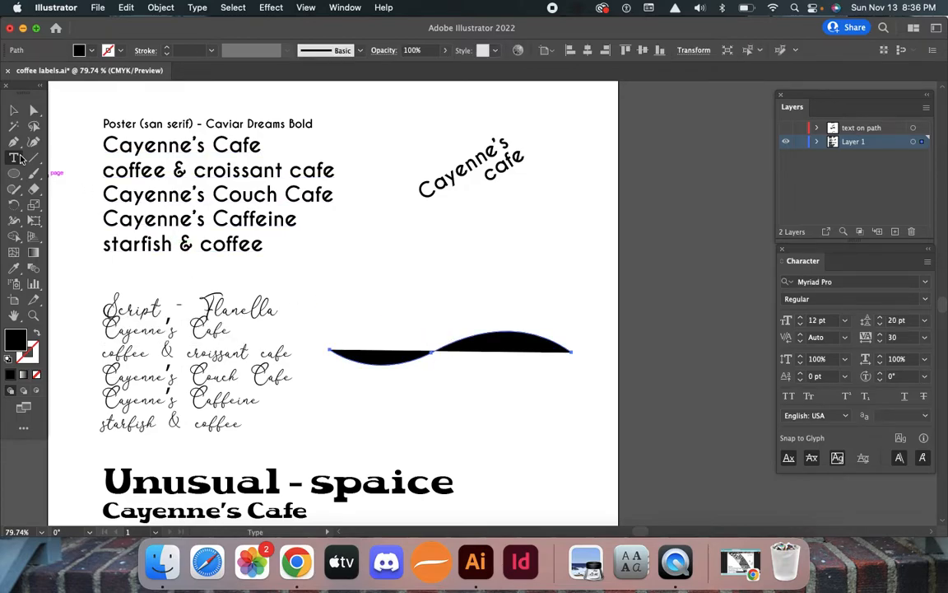
left_click_drag(14, 157, 35, 159)
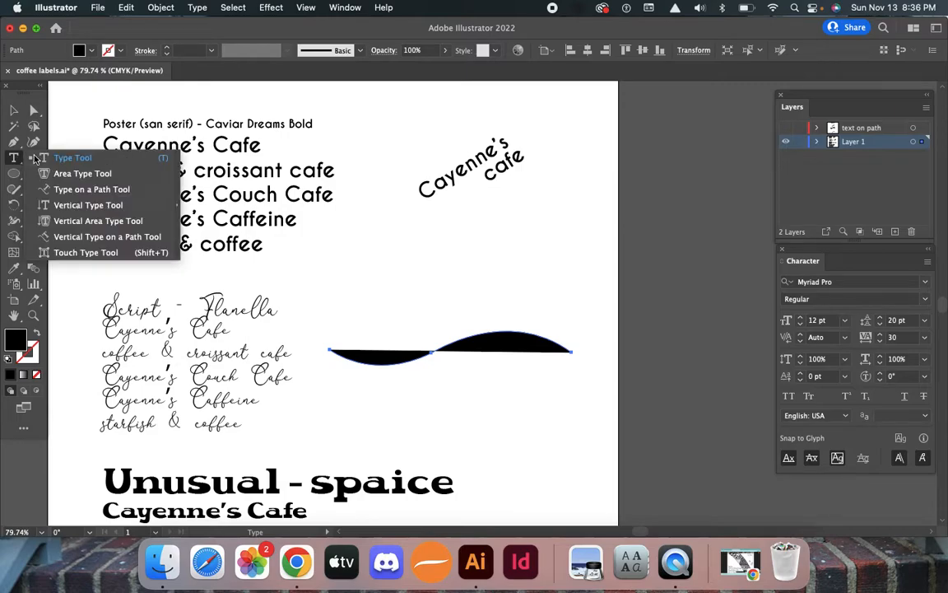
left_click(72, 191)
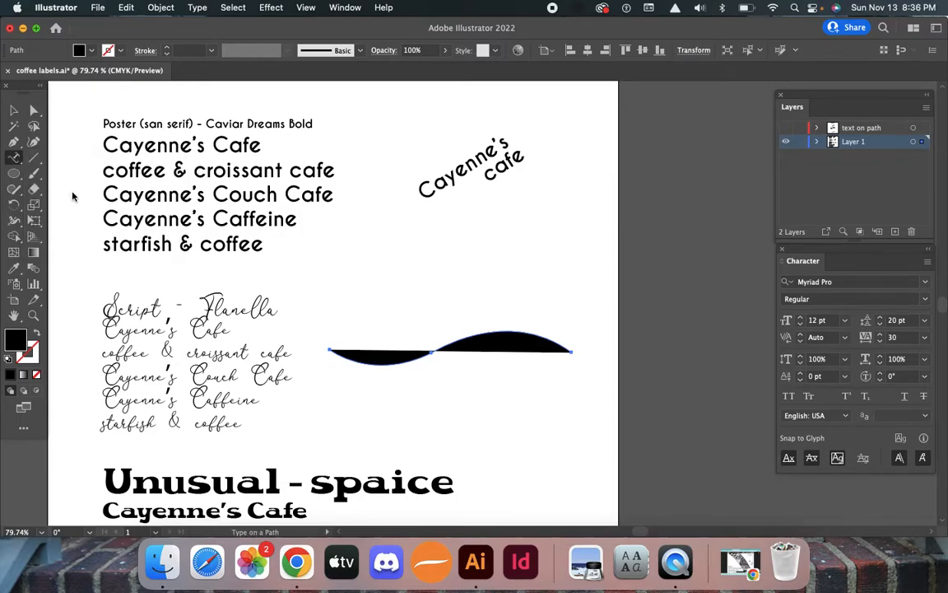
left_click(431, 350)
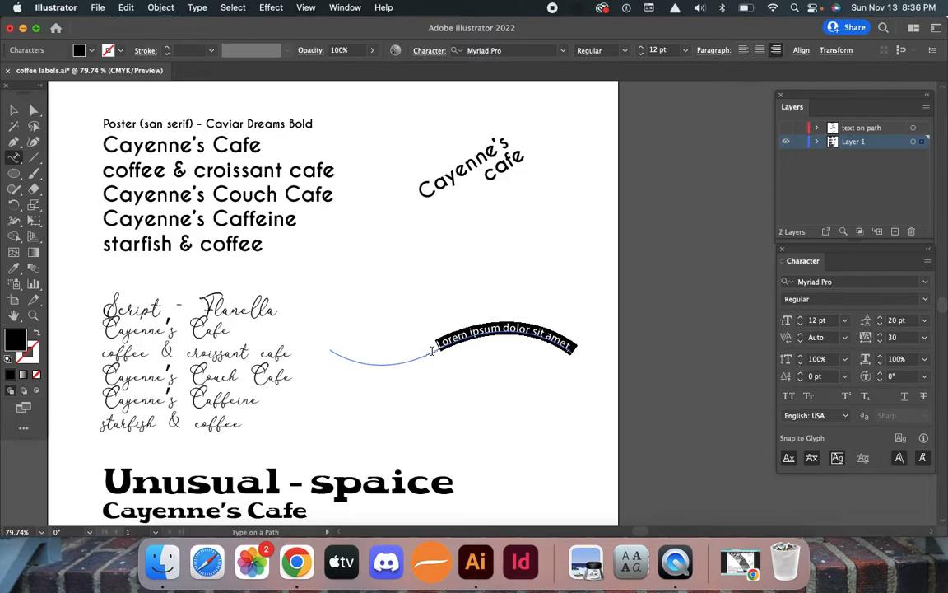
key("super+v")
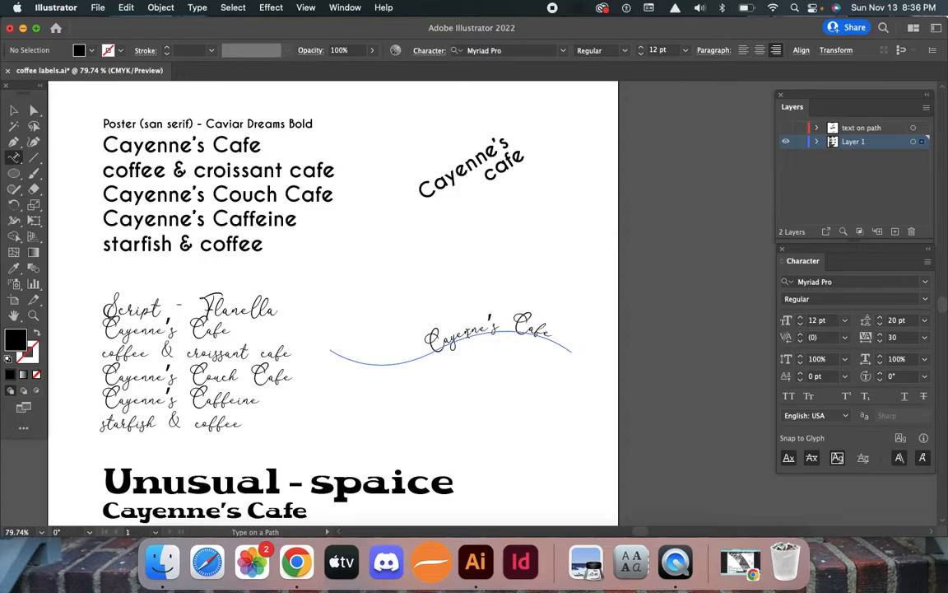
Extend the script type's start to the beginning of the wave path and center-align "Cayenne's Cafe" on it.
left_click(469, 333)
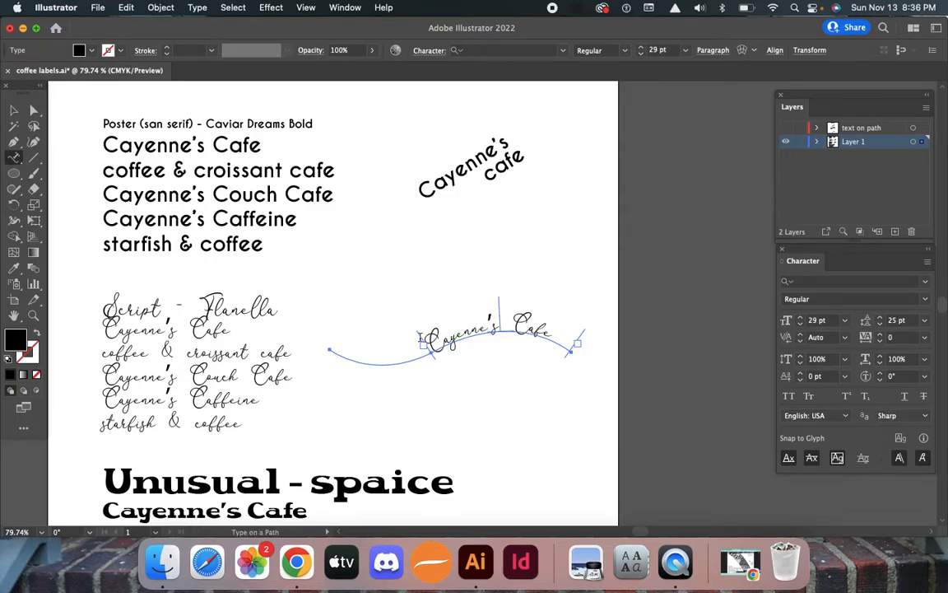
left_click(34, 109)
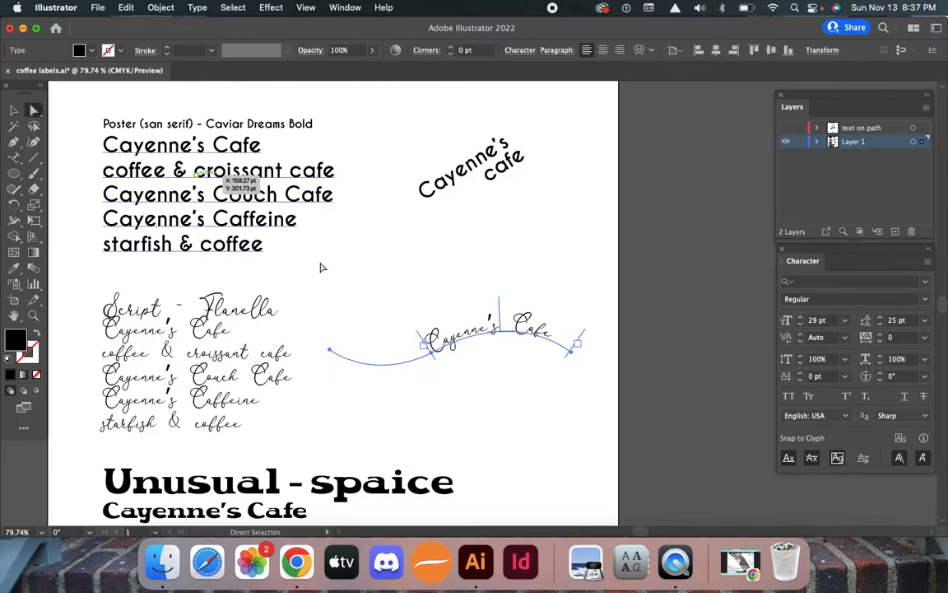
left_click_drag(420, 339, 336, 341)
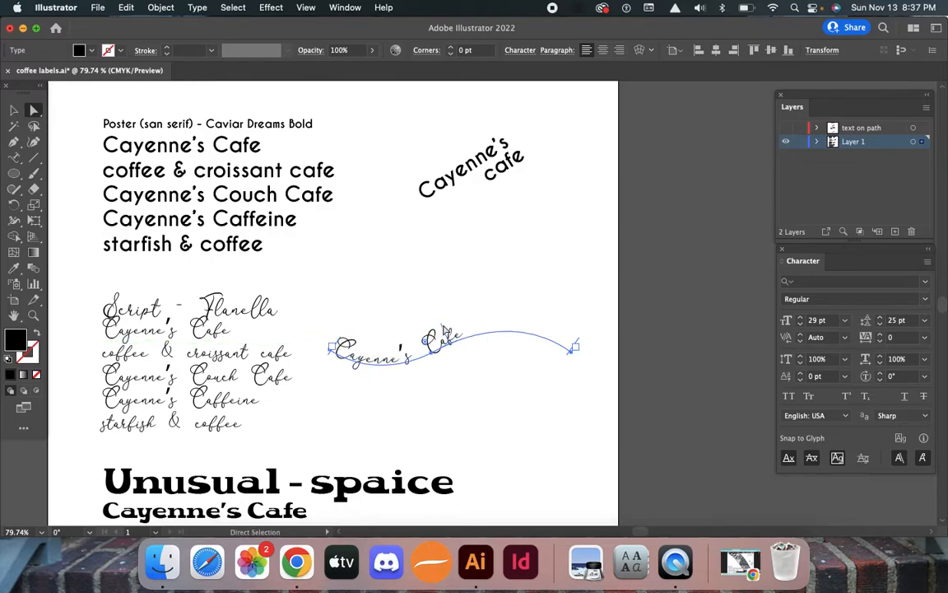
double_click(414, 350)
triple_click(410, 351)
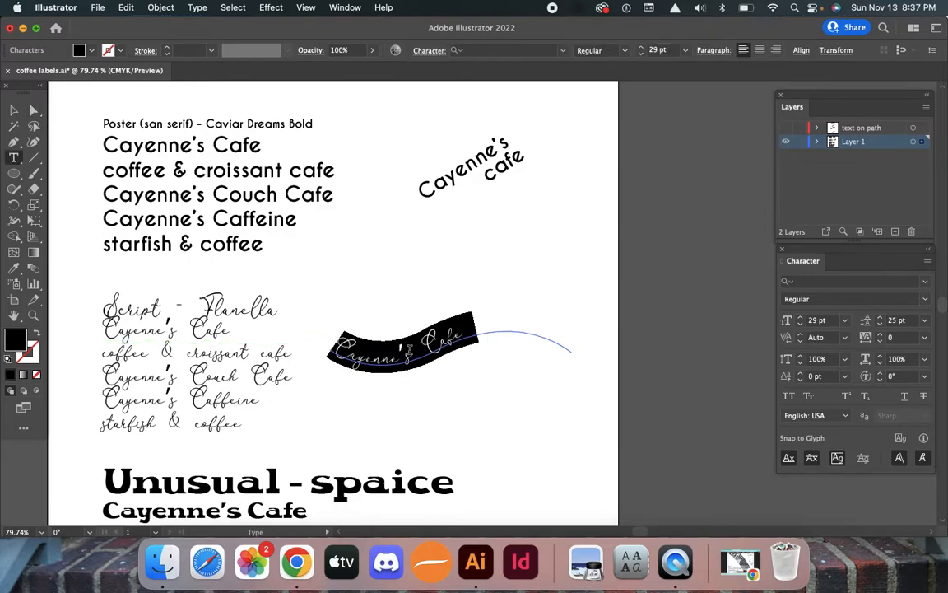
key("super+shift+c")
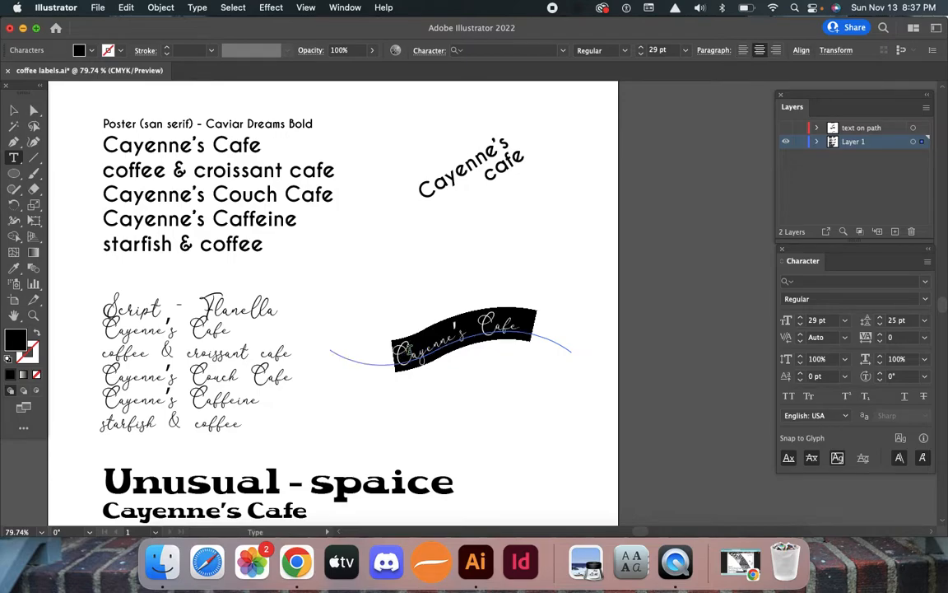
Enlarge the script "Cayenne's Cafe" on the wave path to 51 pt so it fills the curve, and deselect it.
left_click(800, 317)
left_click(800, 317)
left_click(800, 317)
left_click(800, 318)
left_click(801, 319)
left_click(801, 319)
left_click(801, 319)
left_click(801, 318)
left_click(801, 318)
left_click(801, 318)
left_click(801, 318)
left_click(801, 318)
left_click(801, 319)
left_click(801, 318)
left_click(801, 319)
left_click(801, 319)
left_click(800, 319)
left_click(801, 318)
left_click(801, 318)
left_click(801, 319)
left_click(801, 318)
left_click(801, 318)
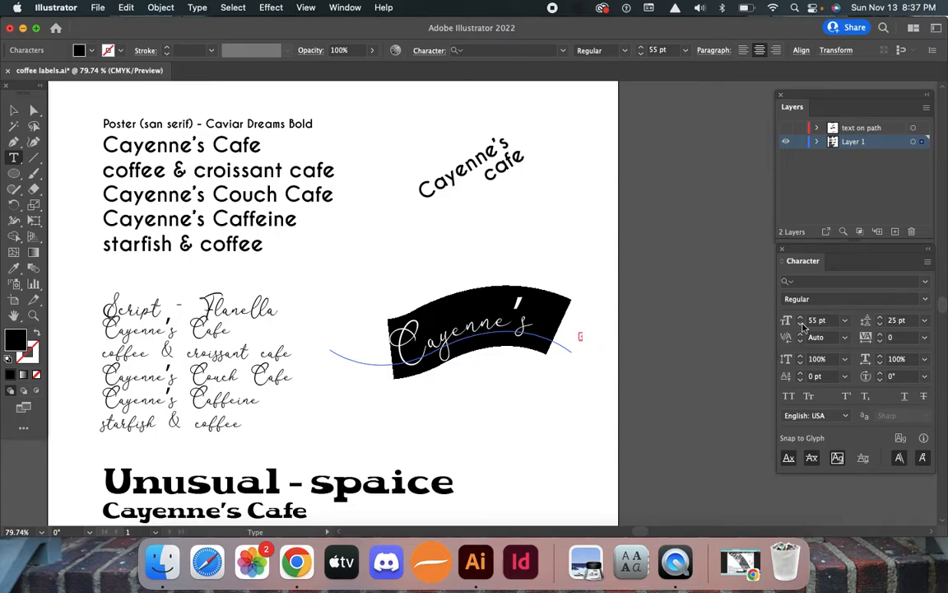
left_click(801, 323)
left_click(802, 324)
left_click(801, 323)
left_click(802, 323)
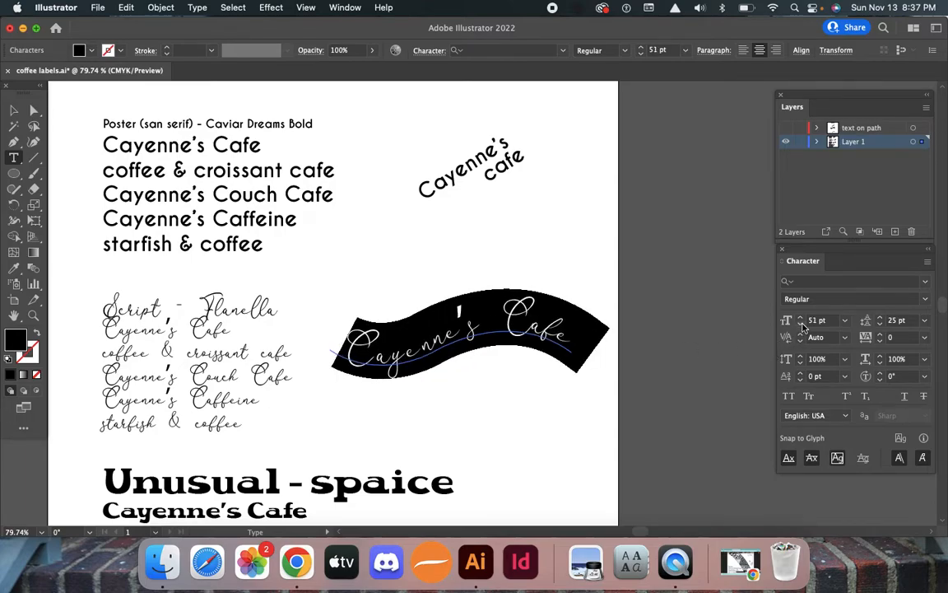
key("super+shift+a")
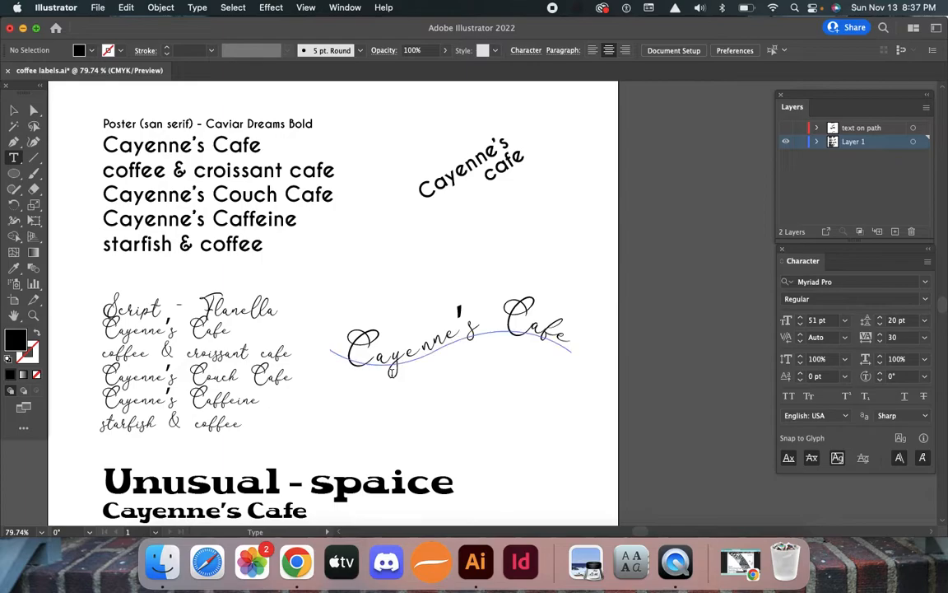
Draw a wide black ellipse beside the lower lines of the Unusual - spaice list.
key("v")
scroll(562, 430, "down", 5)
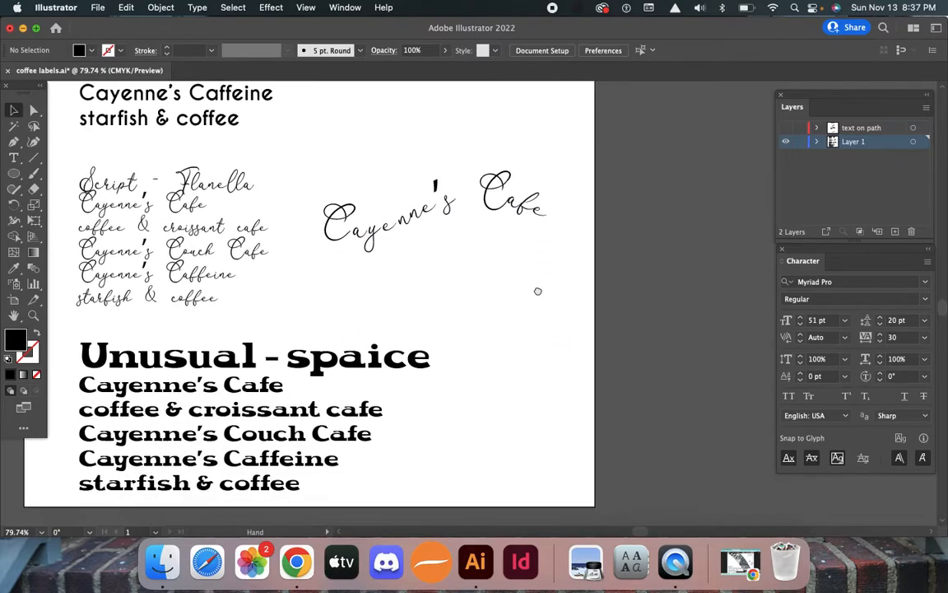
left_click(14, 173)
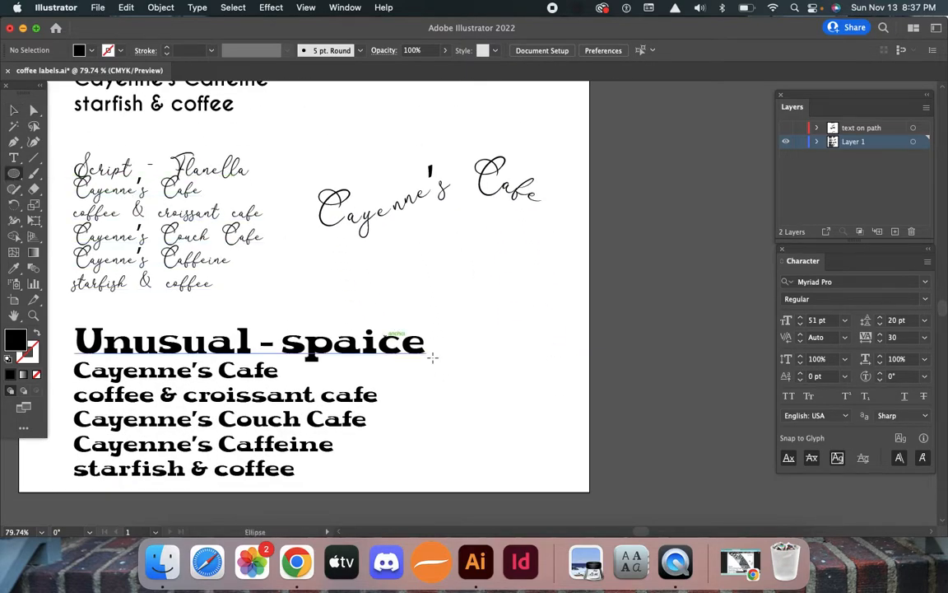
mouse_move(434, 385)
left_mouse_down()
mouse_move(564, 442)
mouse_move(566, 455)
left_mouse_up()
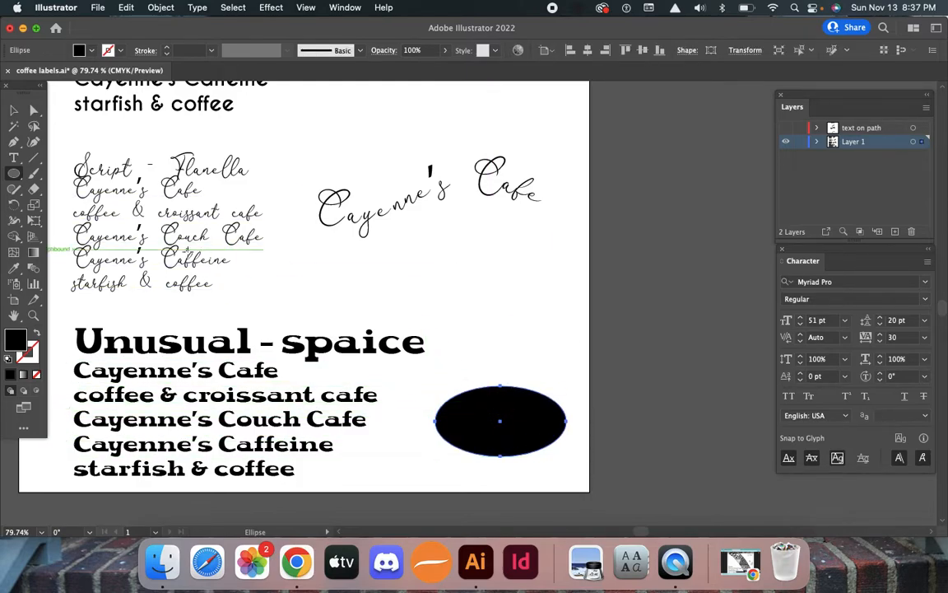
Copy the spaice "Cayenne's Cafe" line and paste it as type on the ellipse's path.
left_click(14, 157)
triple_click(94, 370)
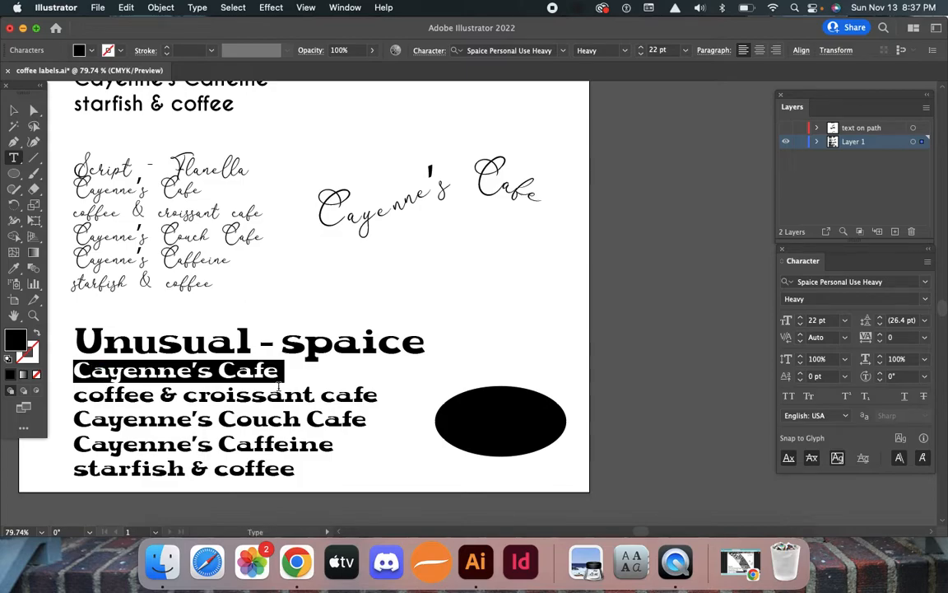
left_click(504, 410, "super")
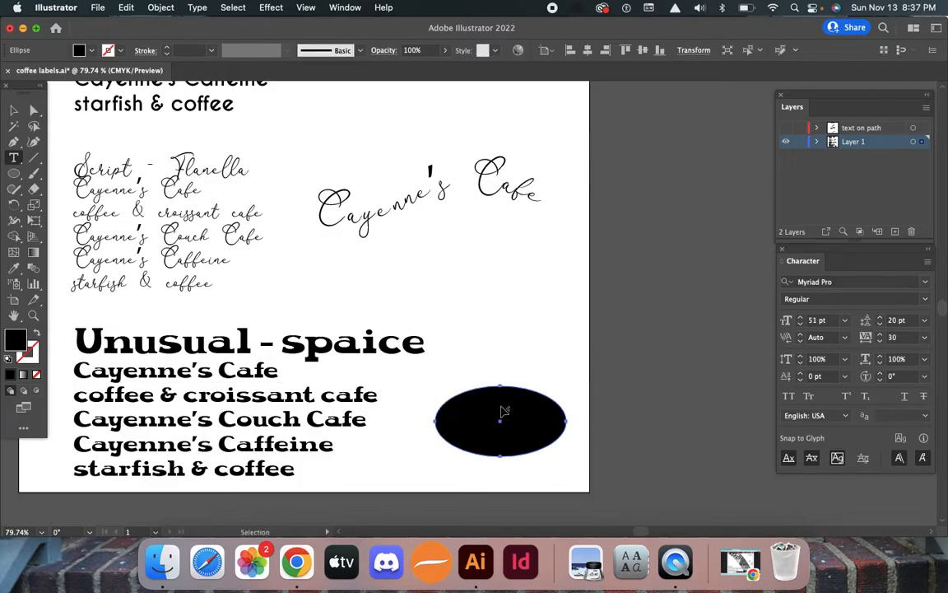
left_click(14, 158)
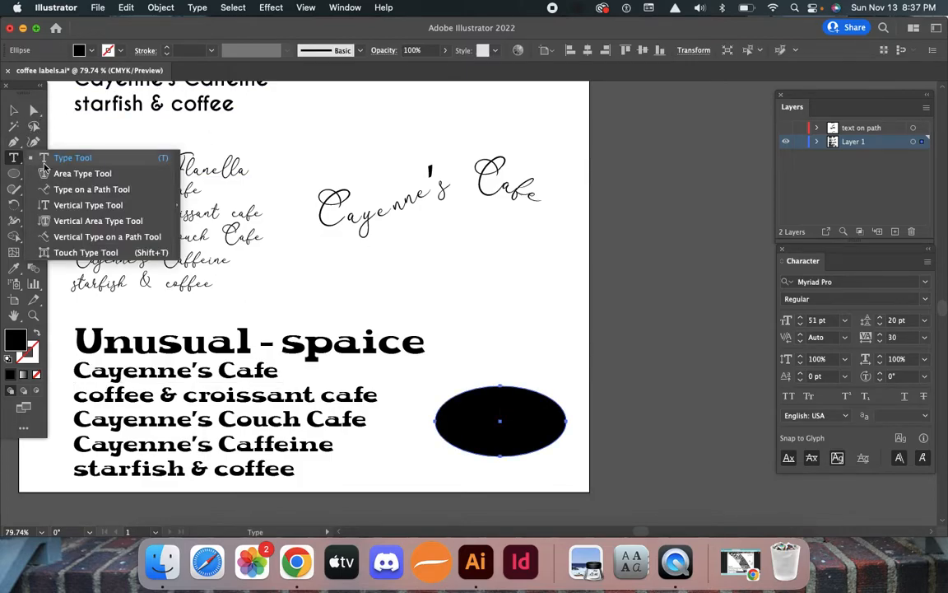
left_click(90, 190)
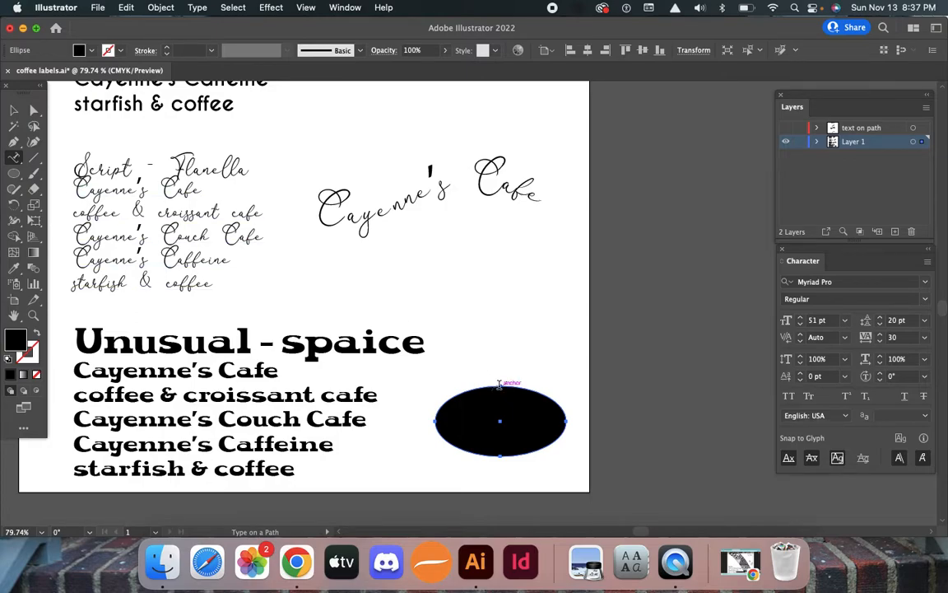
left_click(499, 384)
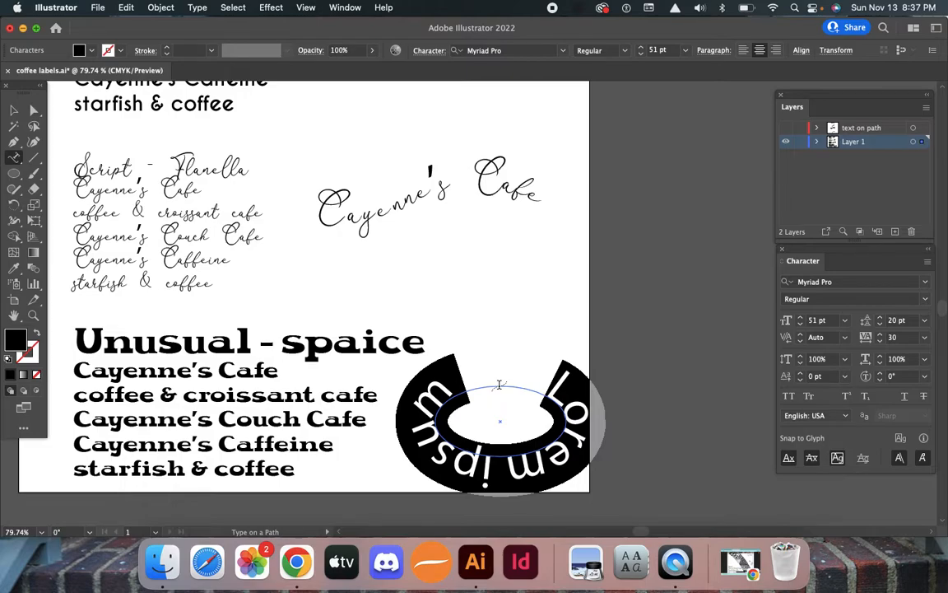
key("super+v")
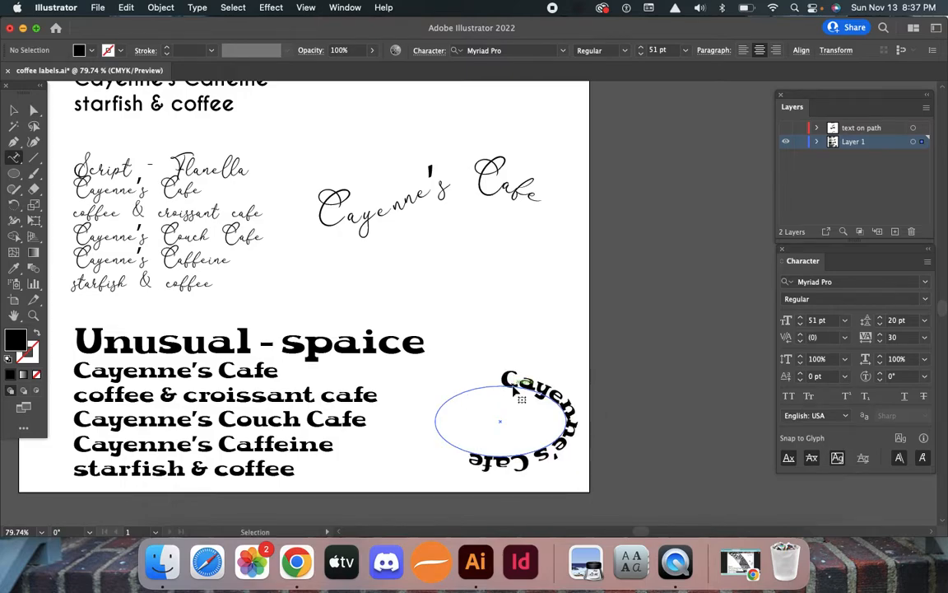
Center-align the "Cayenne's Cafe" type on the ellipse and shift it around so it arches over the upper edge.
left_click(513, 386)
left_click(519, 383)
key("super+a")
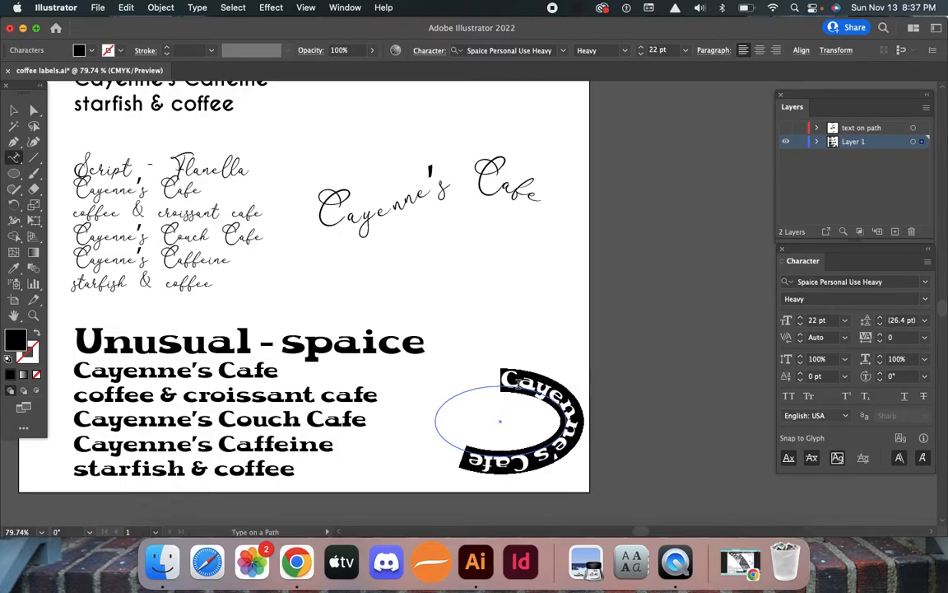
key("shift+super+c")
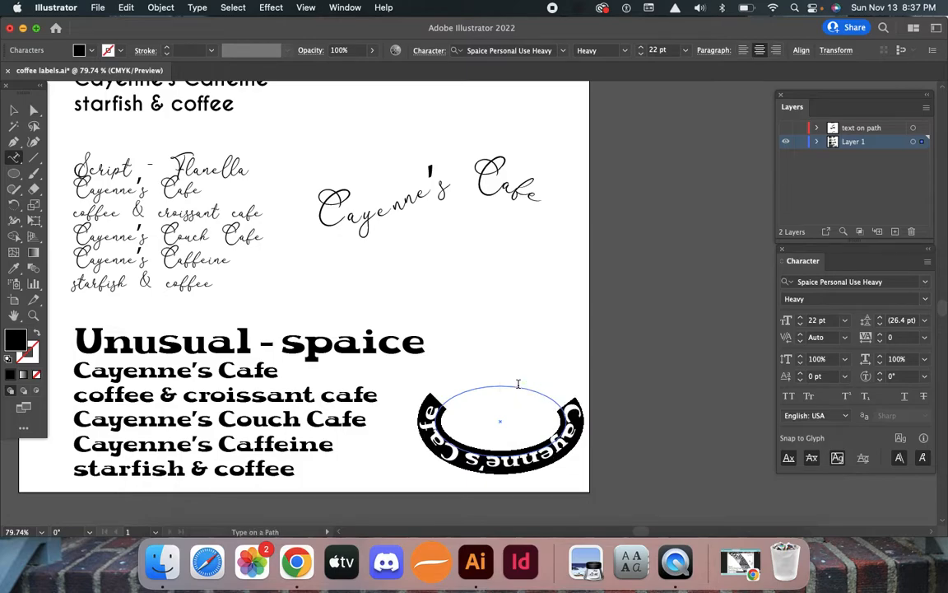
left_click(34, 110)
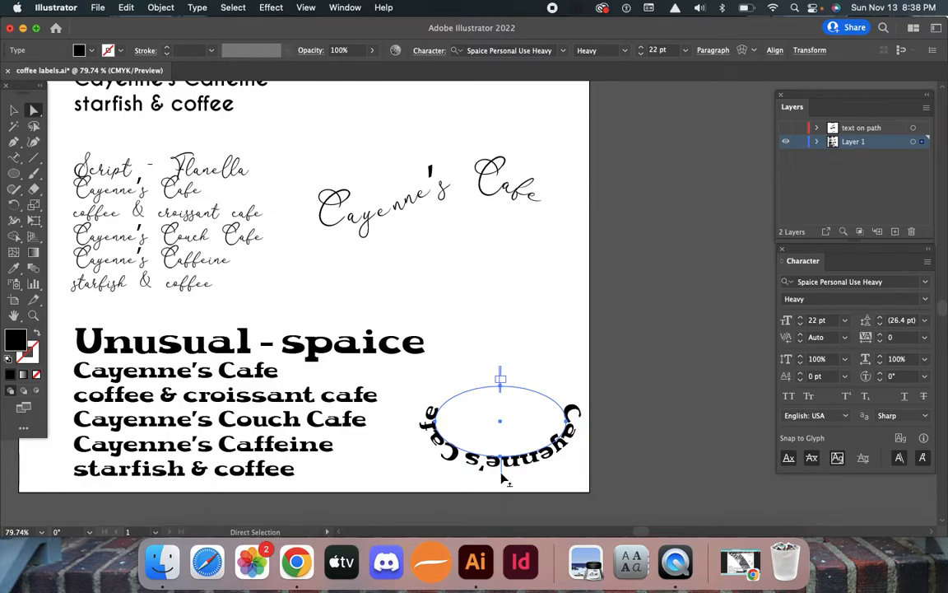
left_click_drag(500, 460, 501, 368)
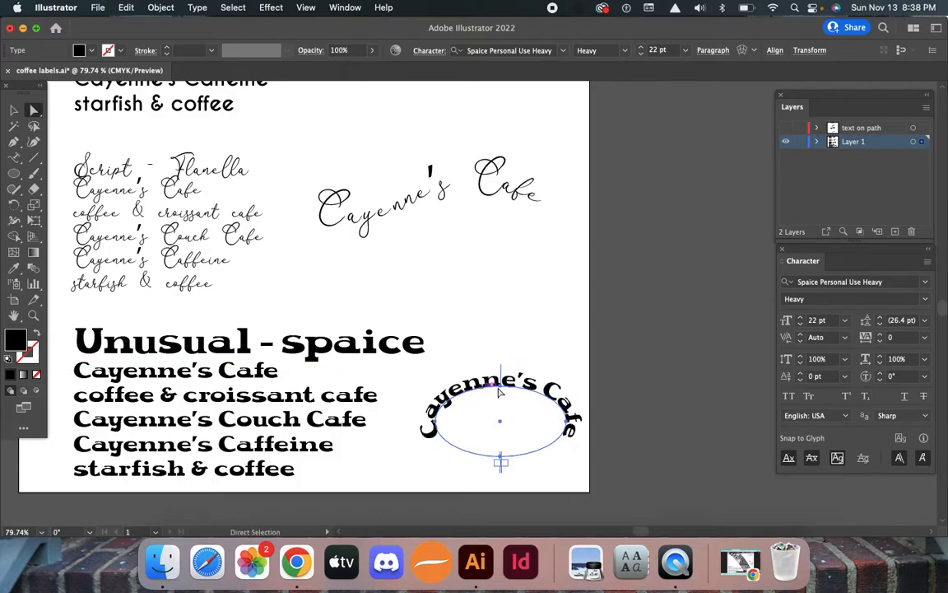
Reduce the arched "Cayenne's Cafe" text on the ellipse to 17 pt and deselect it.
left_click(14, 157)
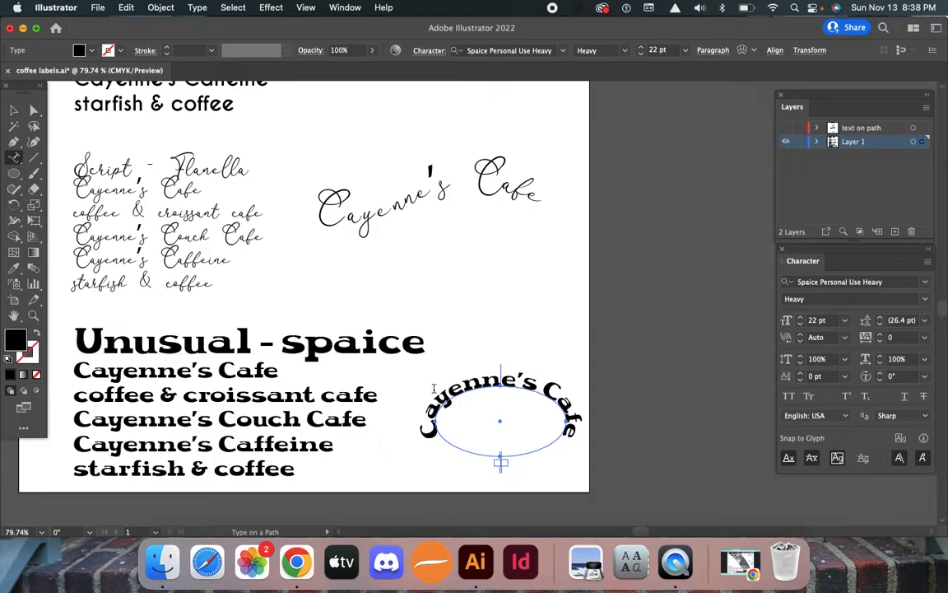
triple_click(478, 379)
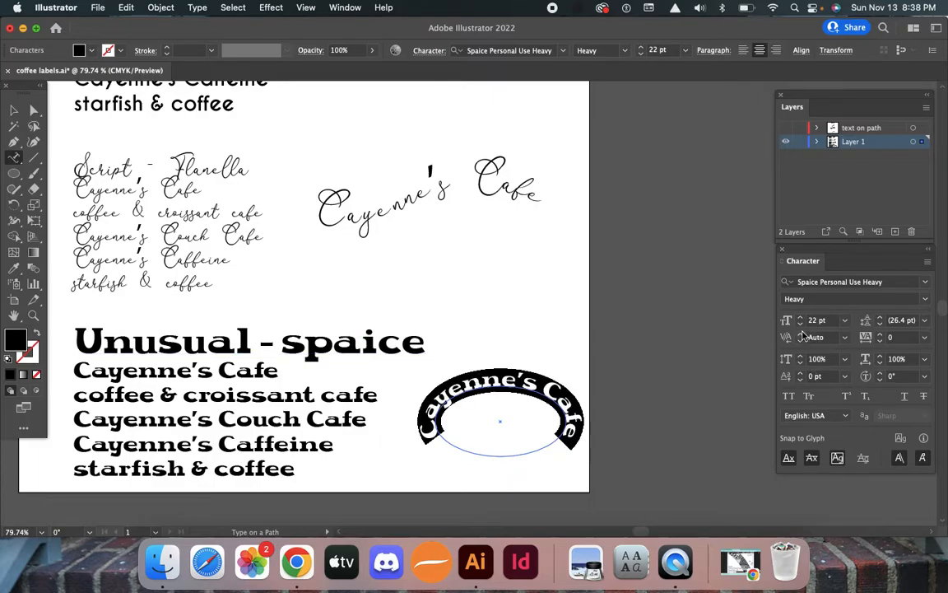
left_click(800, 324)
left_click(800, 324)
left_click(800, 324)
left_click(800, 323)
left_click(800, 324)
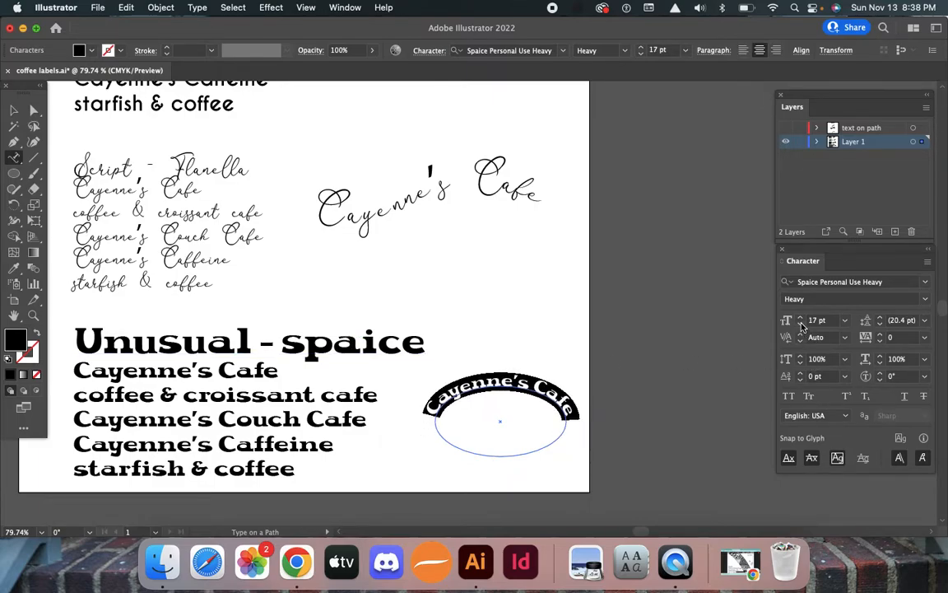
left_click(576, 349, "super")
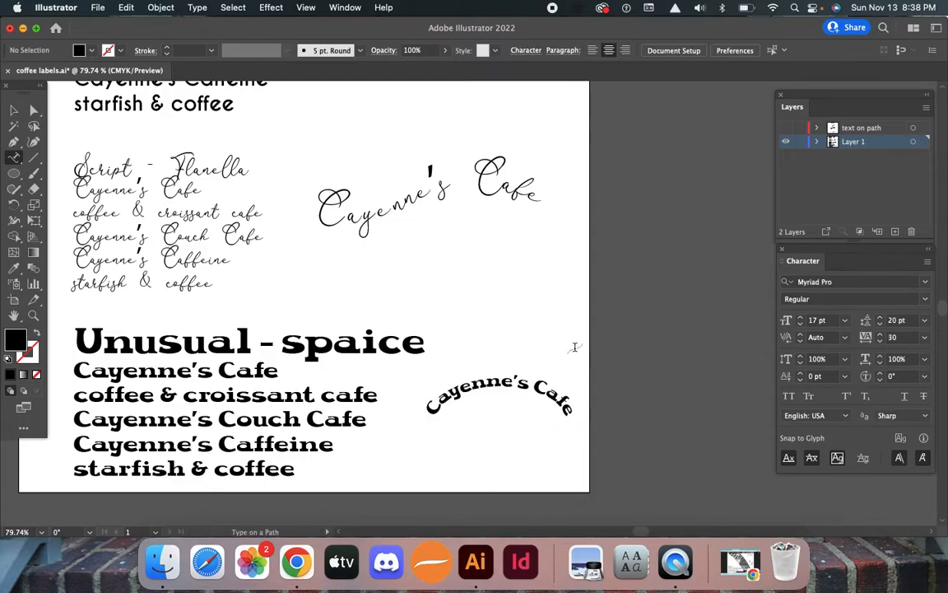
Select the arched "Cayenne's Cafe" type object on the ellipse.
key("v")
left_click(524, 385)
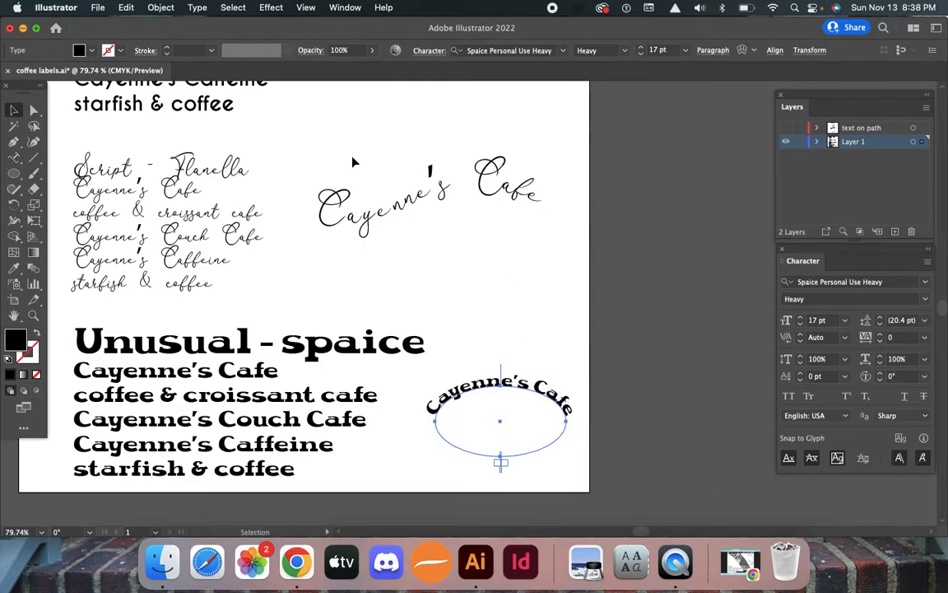